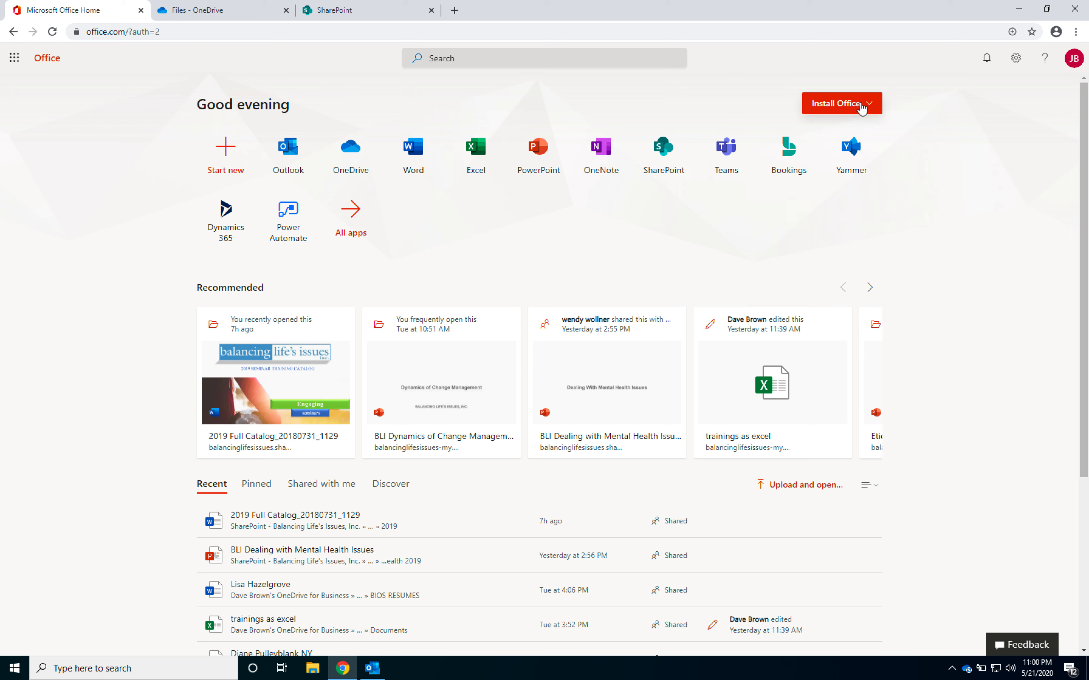
View the install options offered for Office on the home page, and dismiss the list
left_click(870, 105)
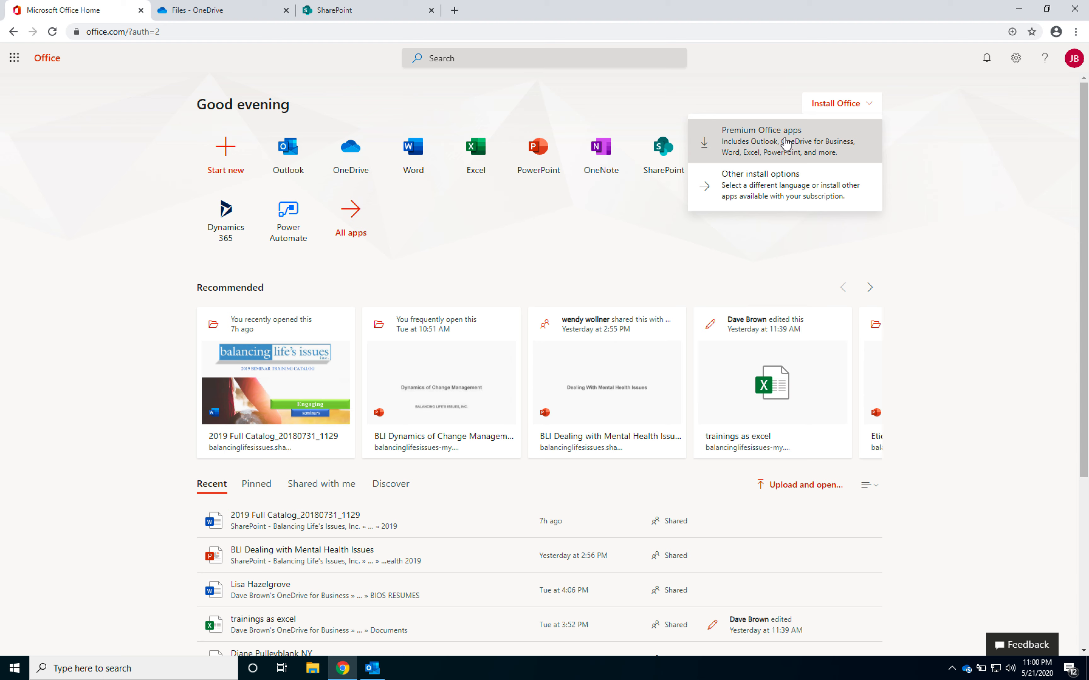
left_click(79, 315)
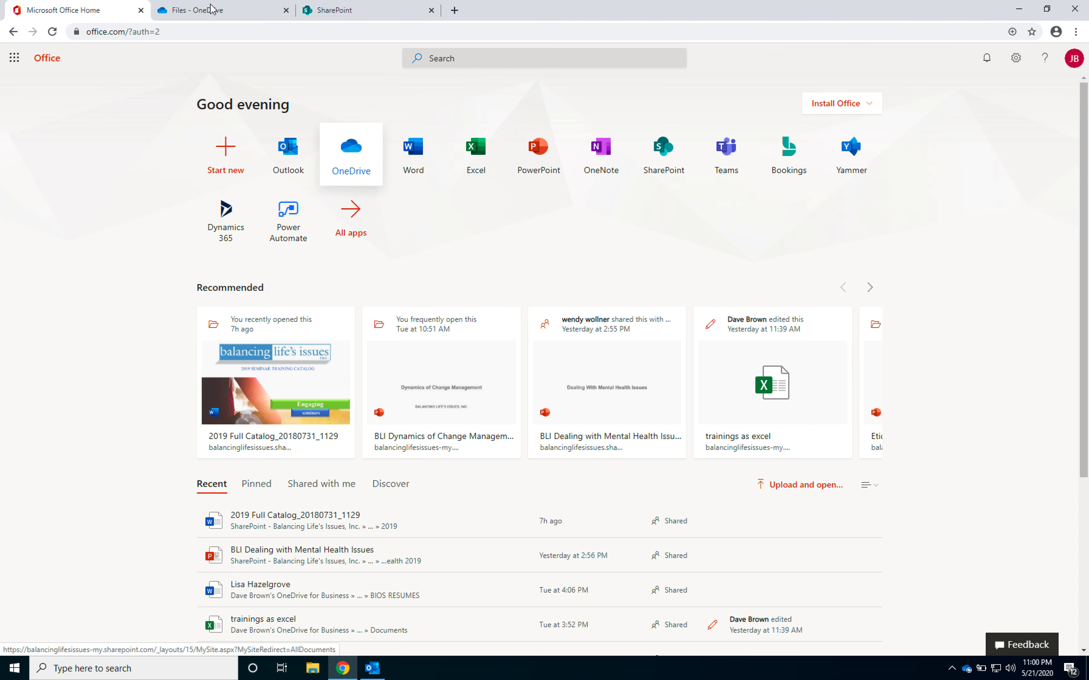
View the BLI Team shared library's documents in OneDrive, and return to the Office home page
left_click(215, 12)
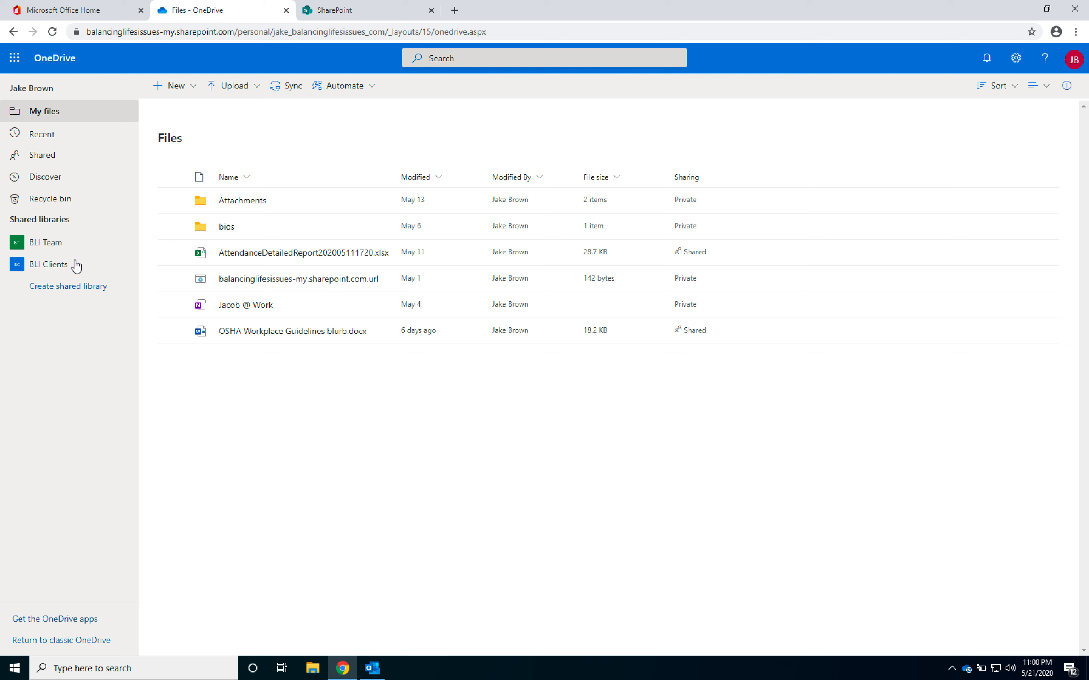
left_click(57, 247)
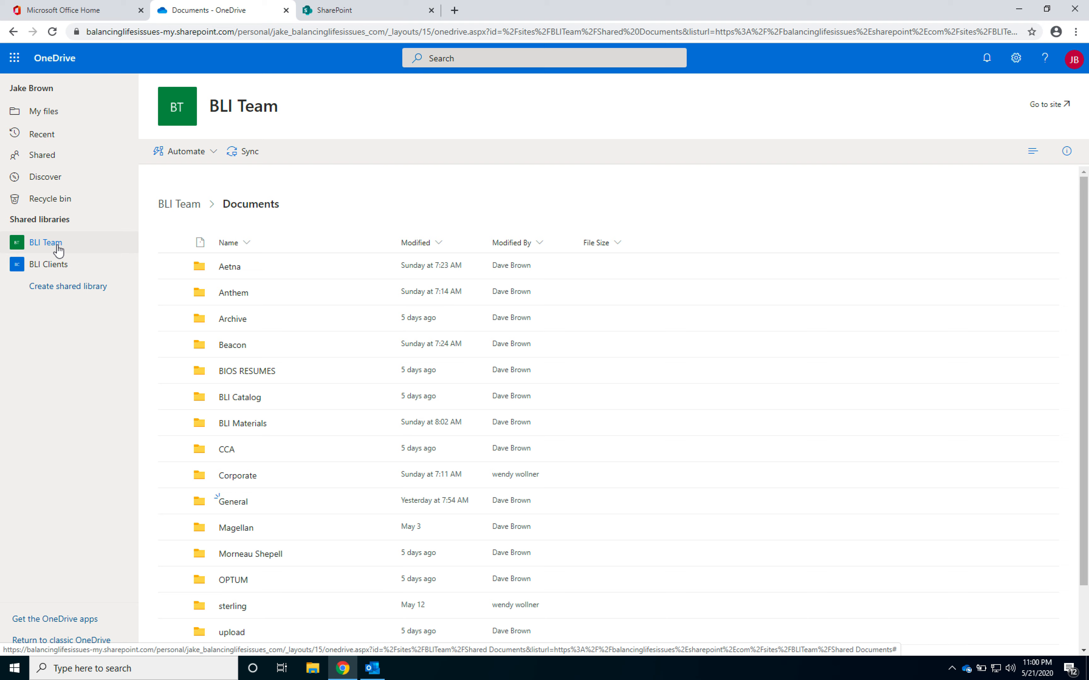
left_click(93, 10)
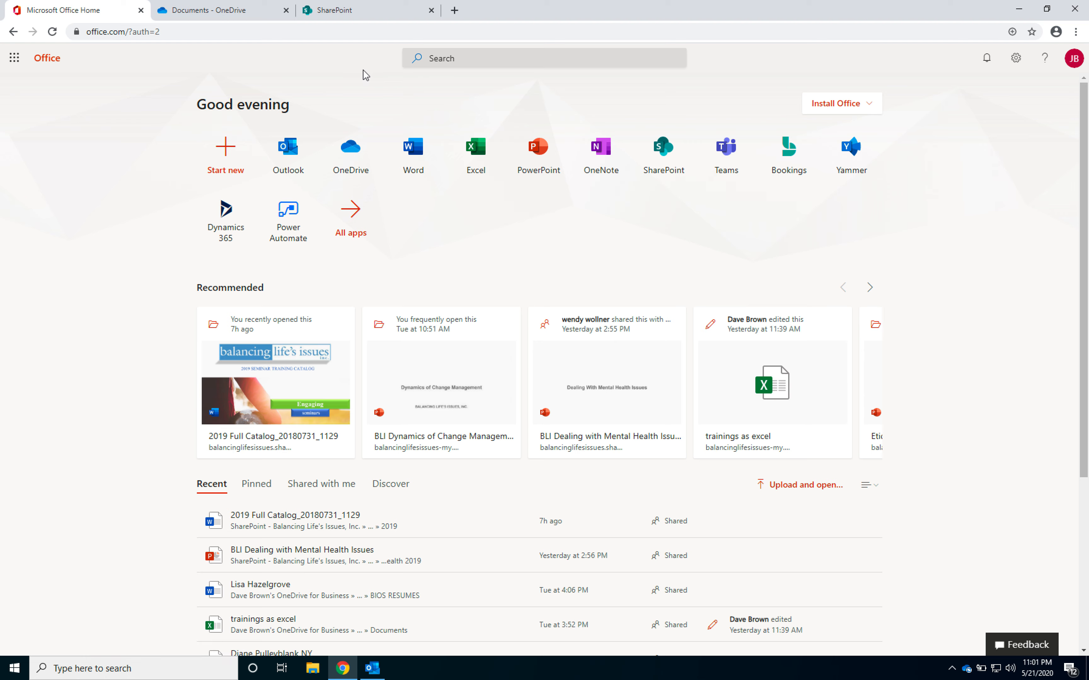
Switch to SharePoint and open the Documents library of the BLI Team site
left_click(374, 13)
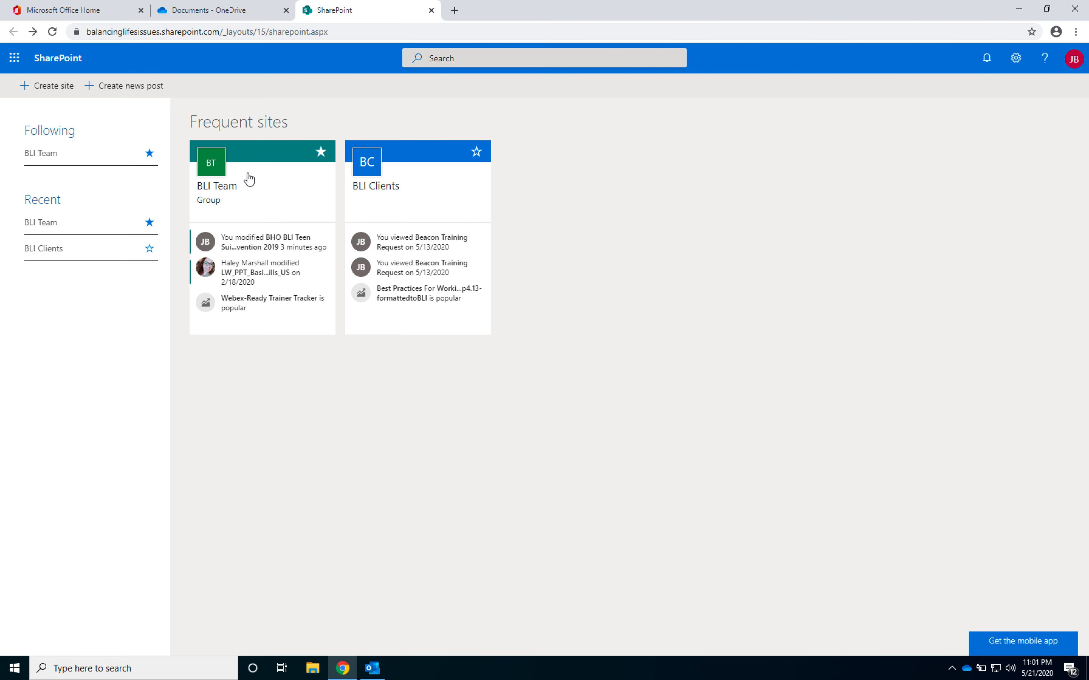
left_click(222, 191)
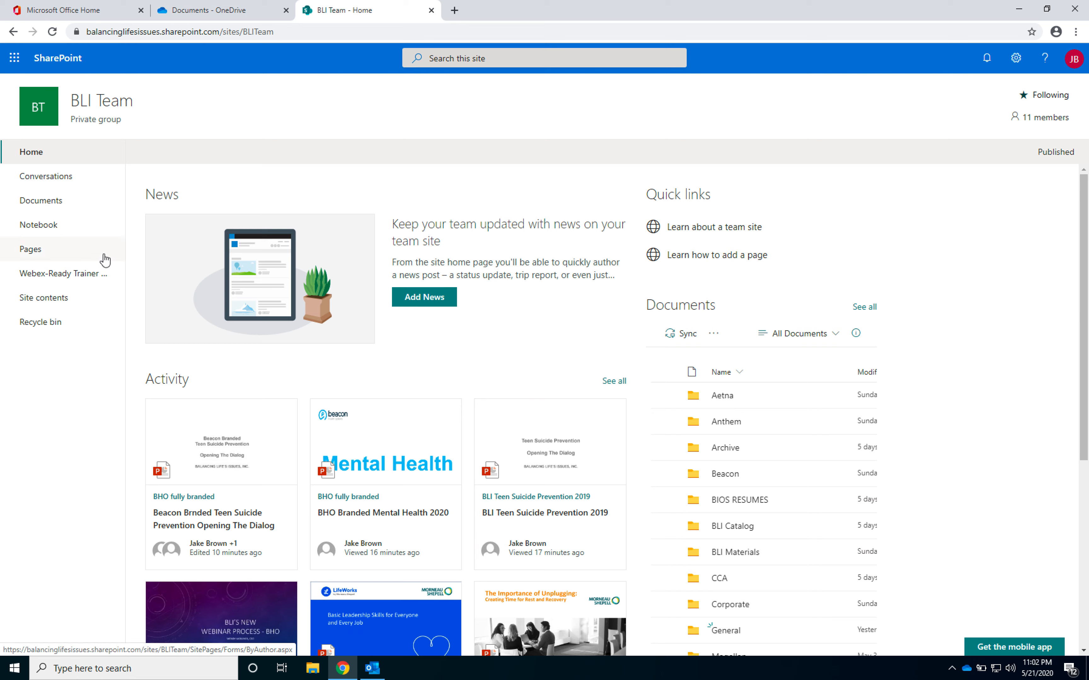
left_click(39, 208)
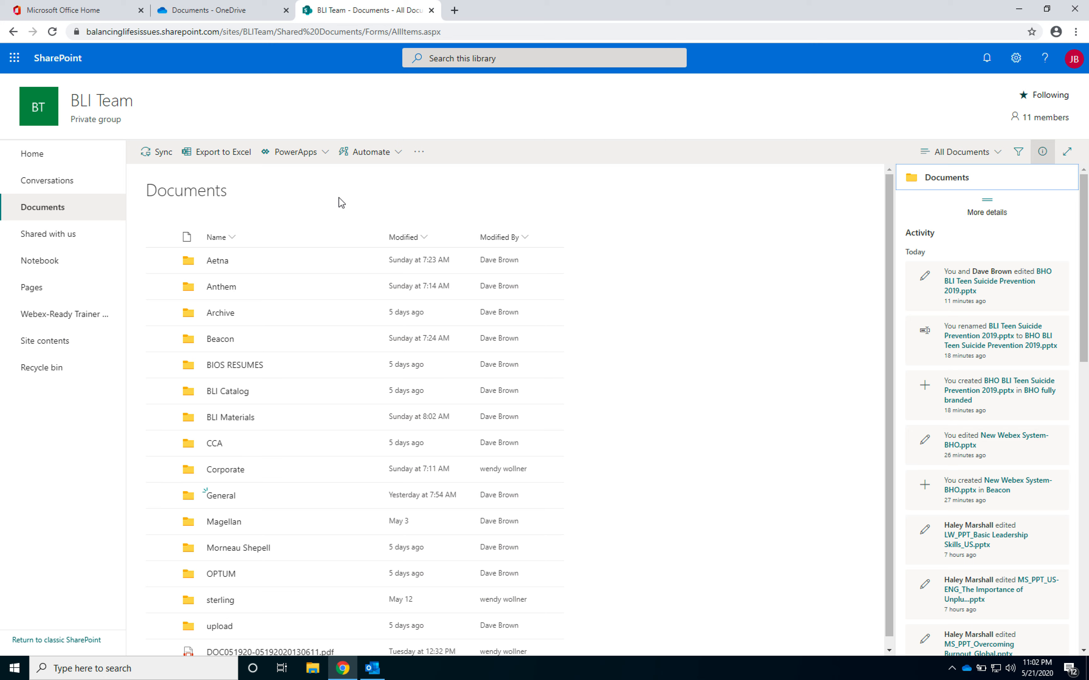
Try to sync the BLI Team Documents library to the computer with Microsoft OneDrive
left_click(159, 154)
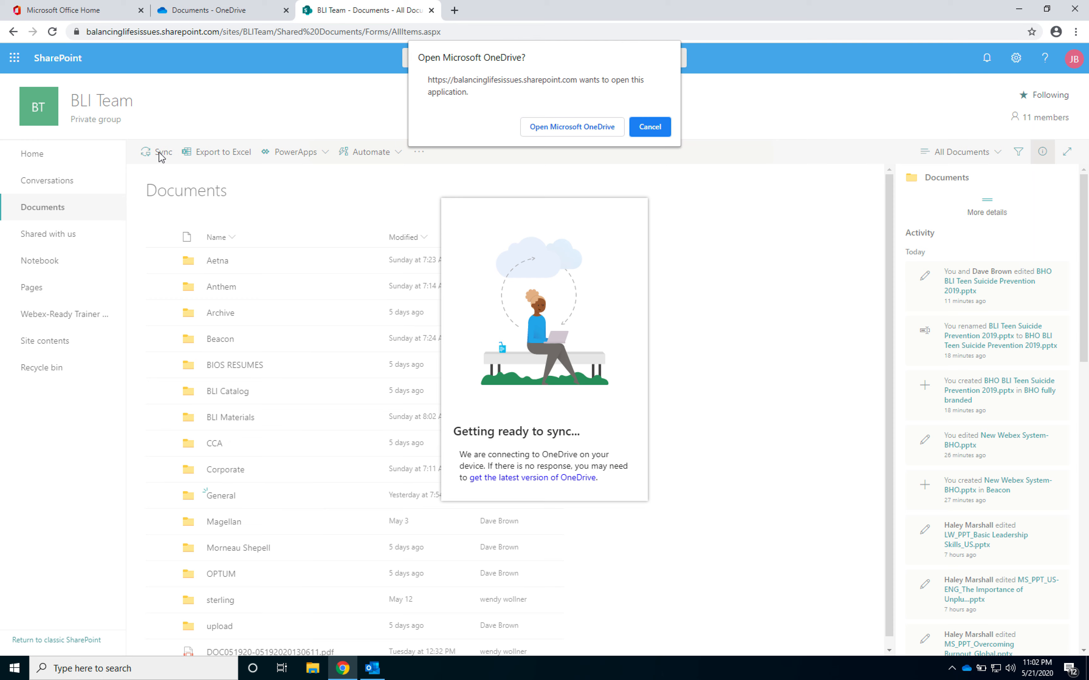
left_click(561, 129)
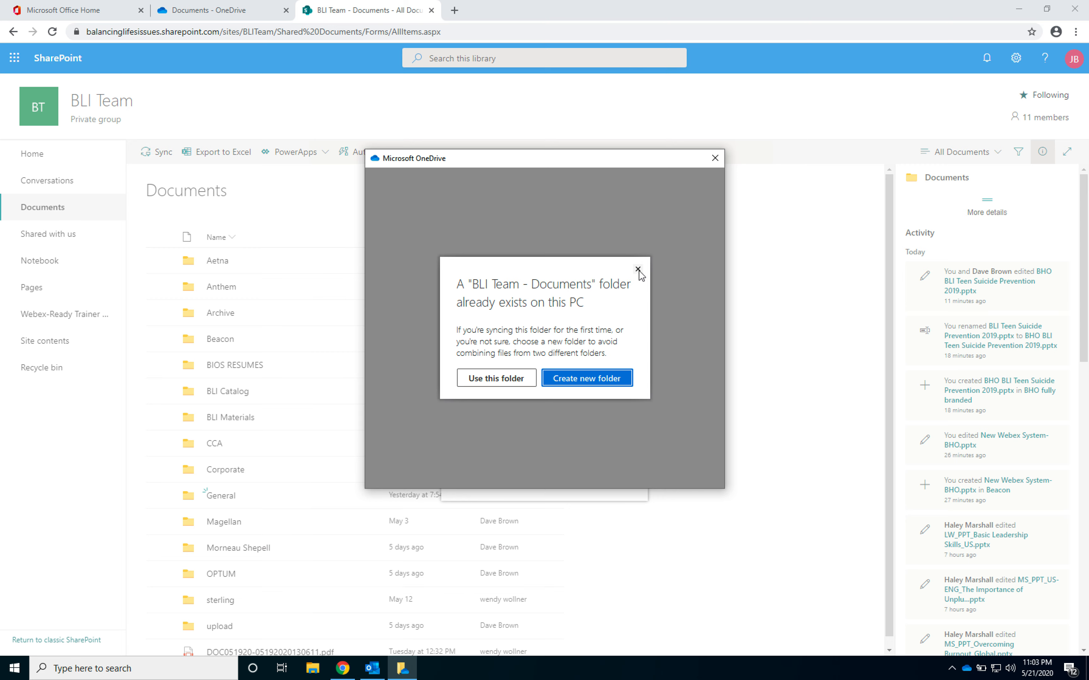
left_click(713, 166)
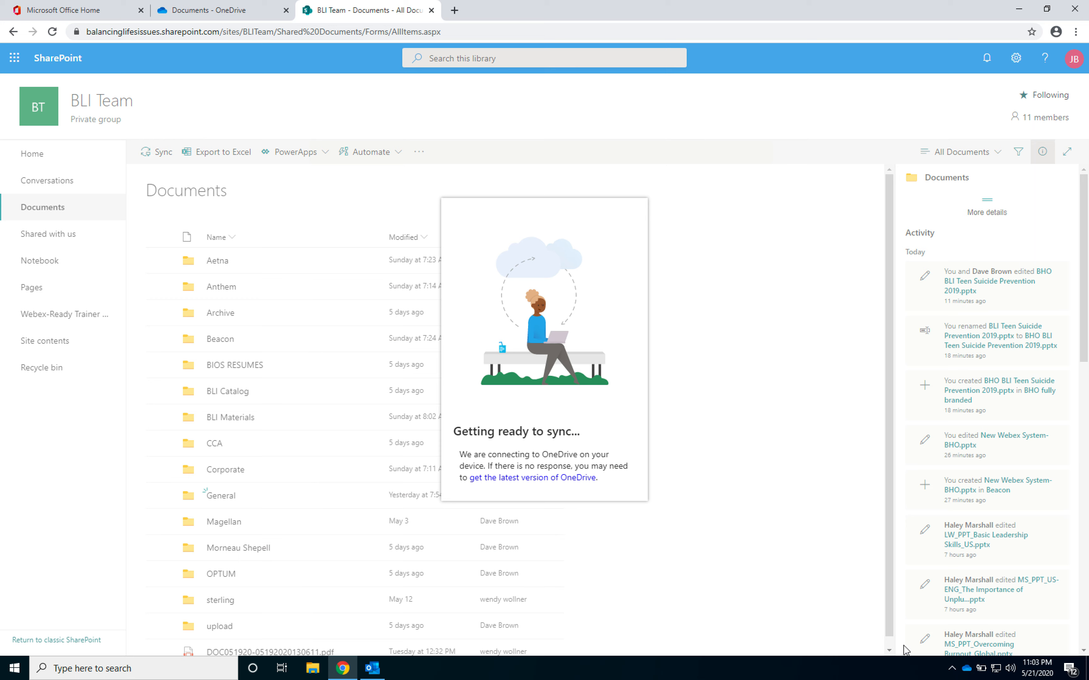
Open the synced Balancing Life's Issues, Inc folder in File Explorer from the OneDrive status, and expand This PC
left_click(954, 670)
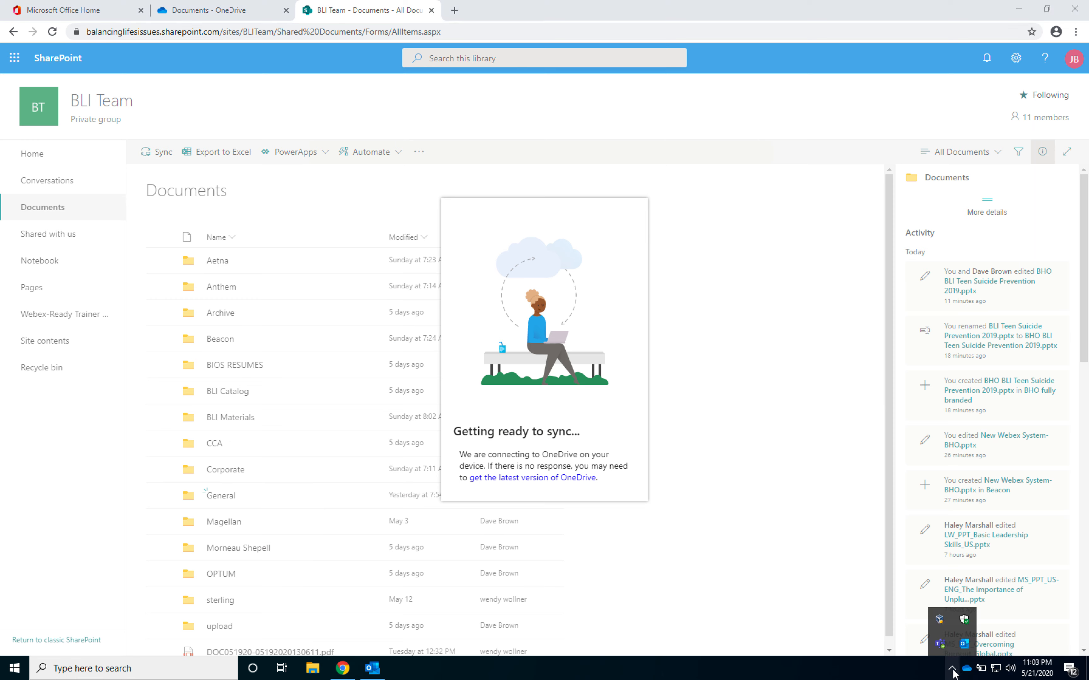
left_click(967, 671)
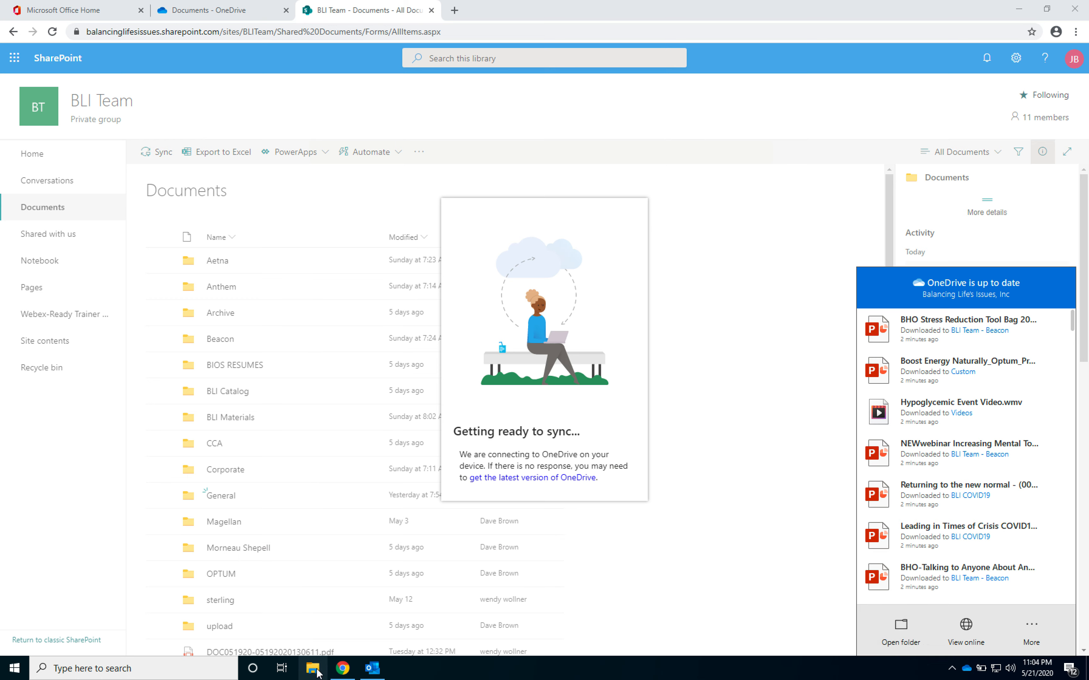
left_click(904, 633)
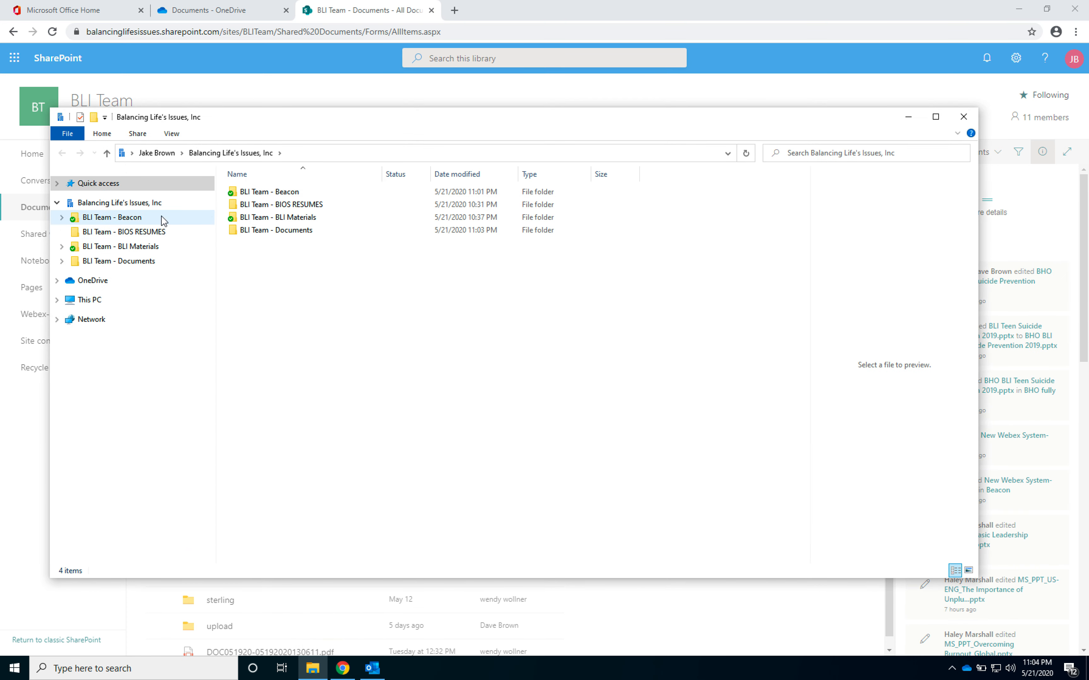
left_click(100, 203)
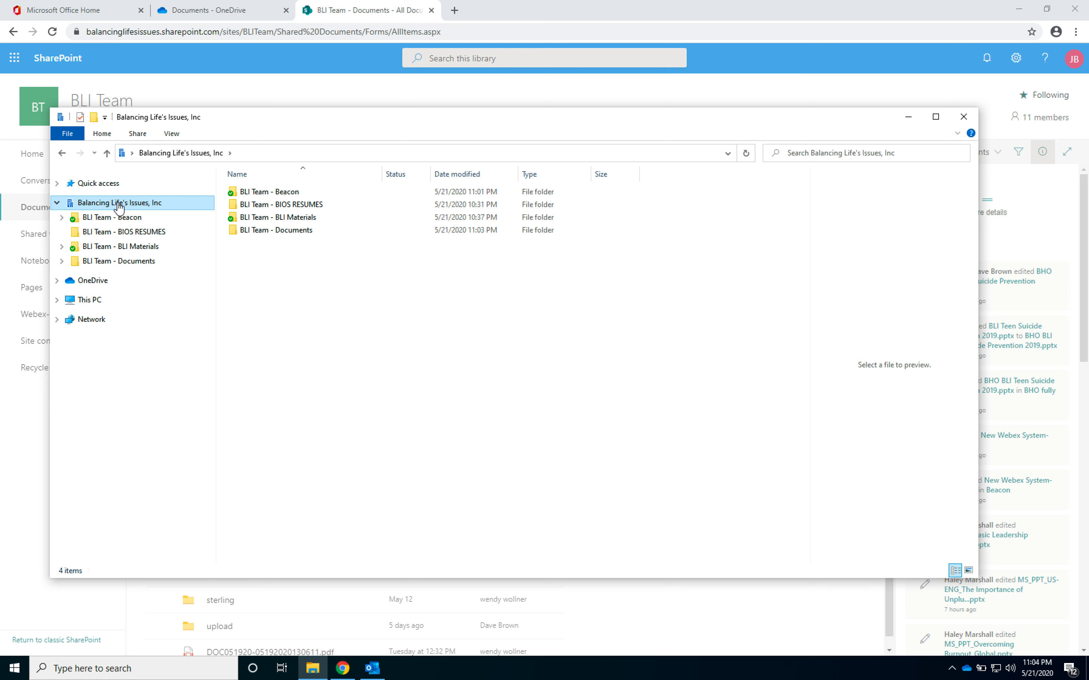
left_click(57, 300)
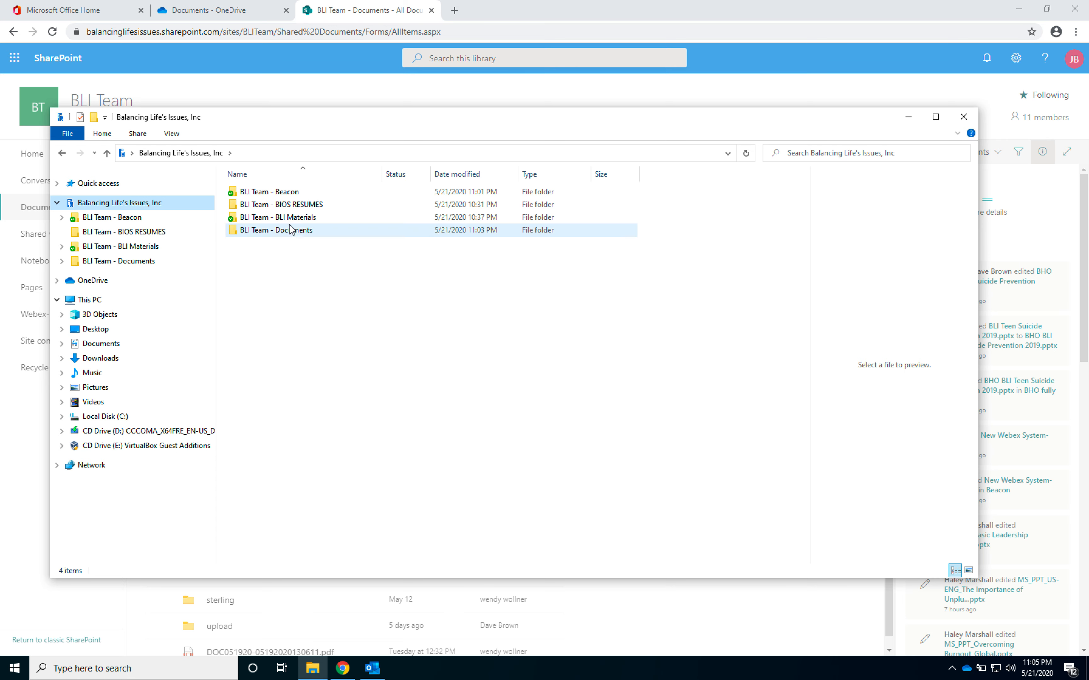
Search the Balancing Life's Issues, Inc folder for "lgbtq"
mouse_move(301, 222)
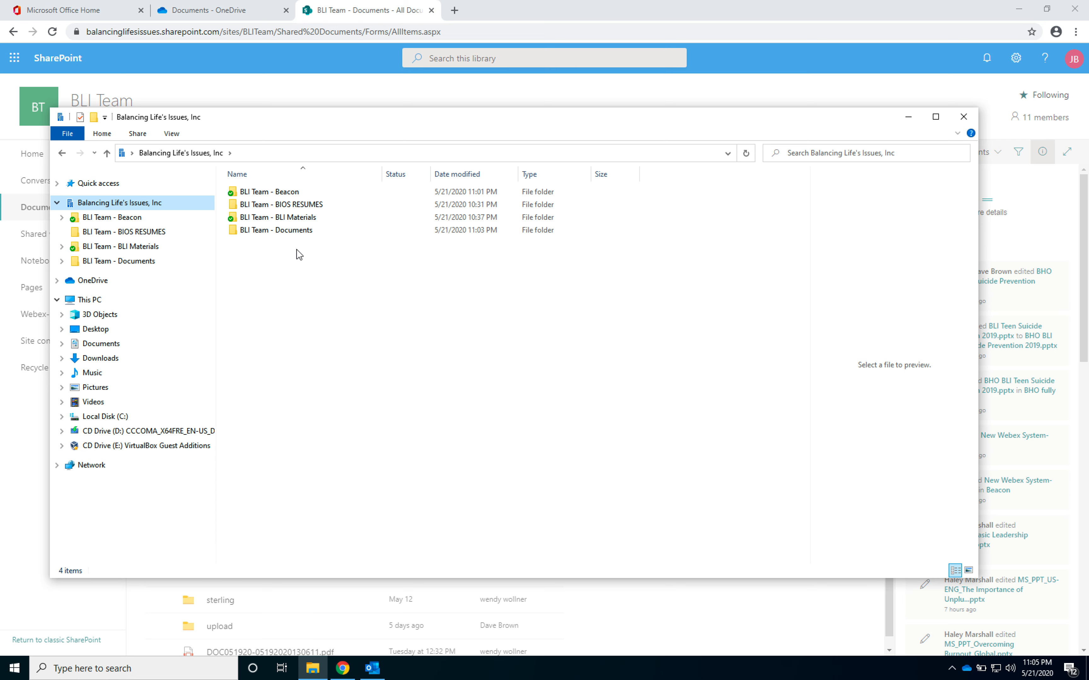
left_click(823, 155)
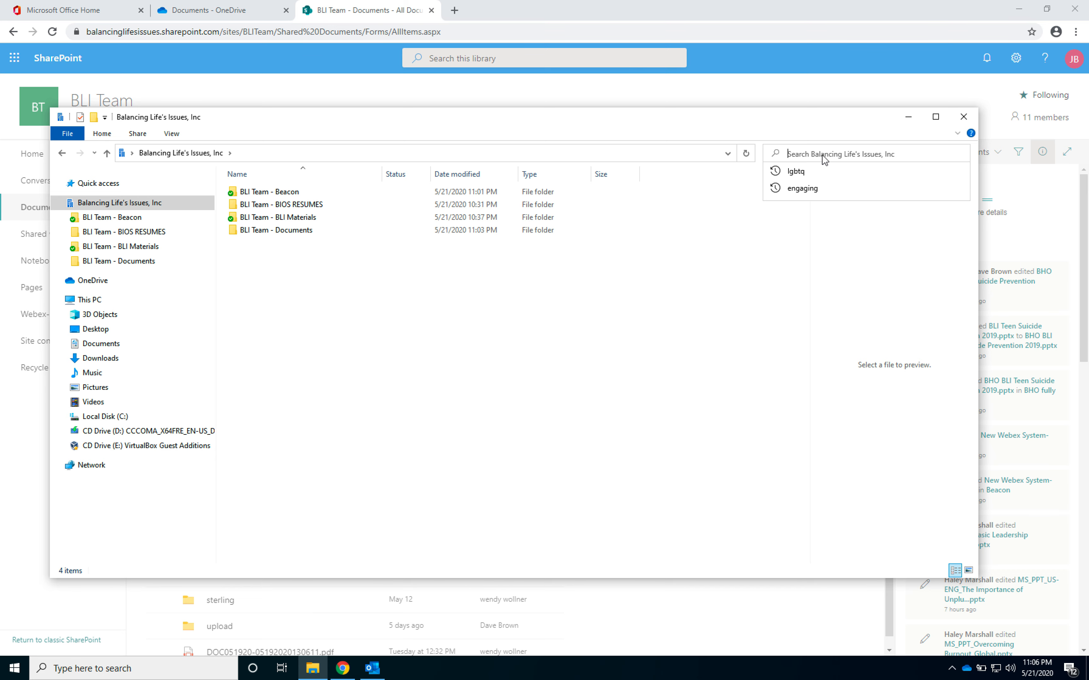
left_click(804, 174)
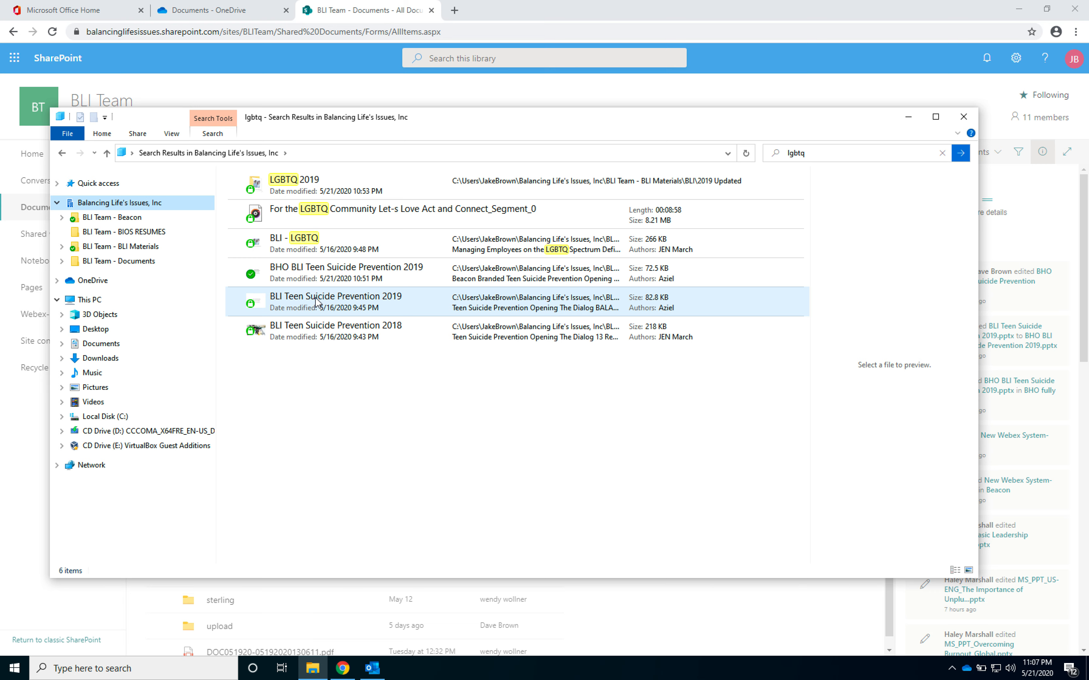
Copy the BLI Teen Suicide Prevention 2019 file from the search results into the test folder of BLI Team - Beacon
left_click(317, 300)
right_click(317, 301)
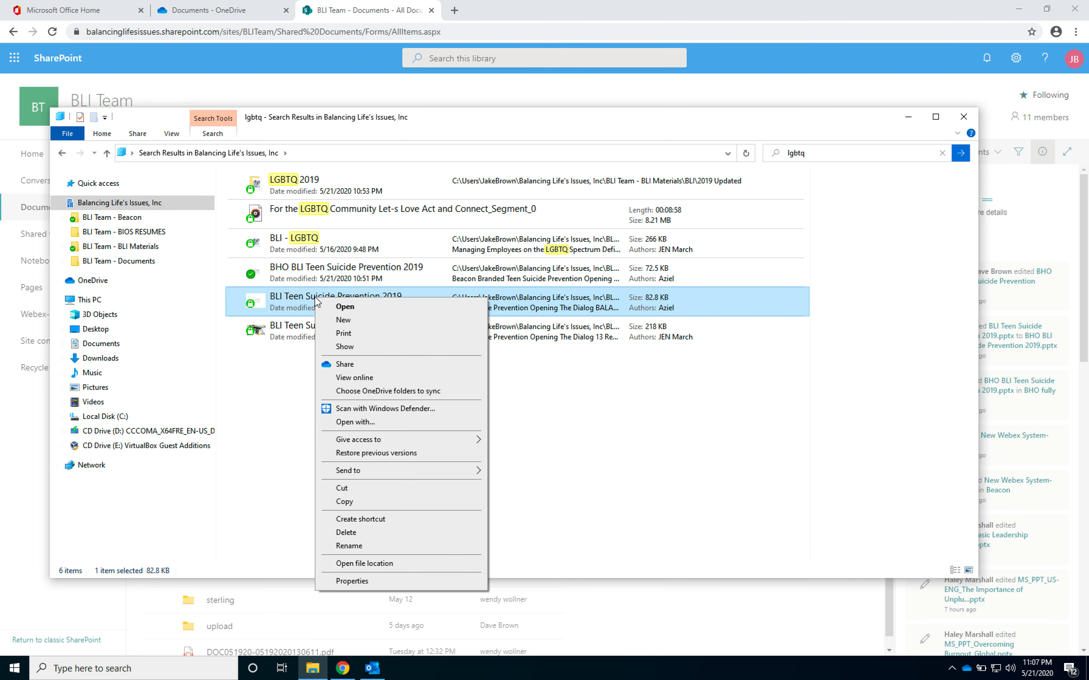
left_click(355, 503)
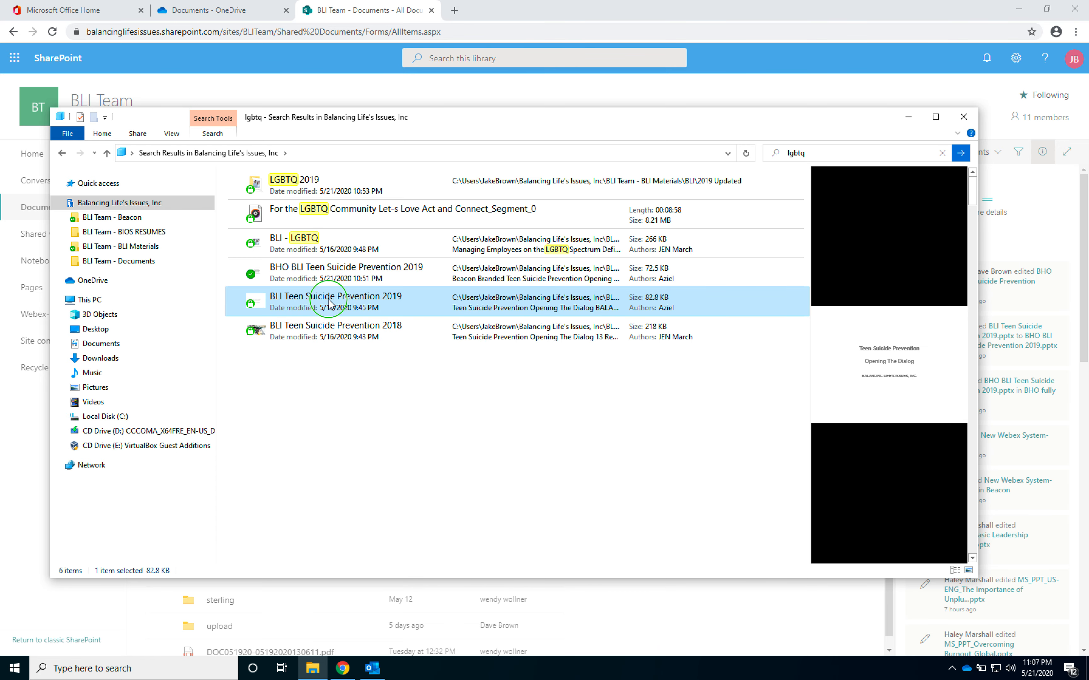
right_click(330, 304)
left_click(362, 506)
left_click(102, 220)
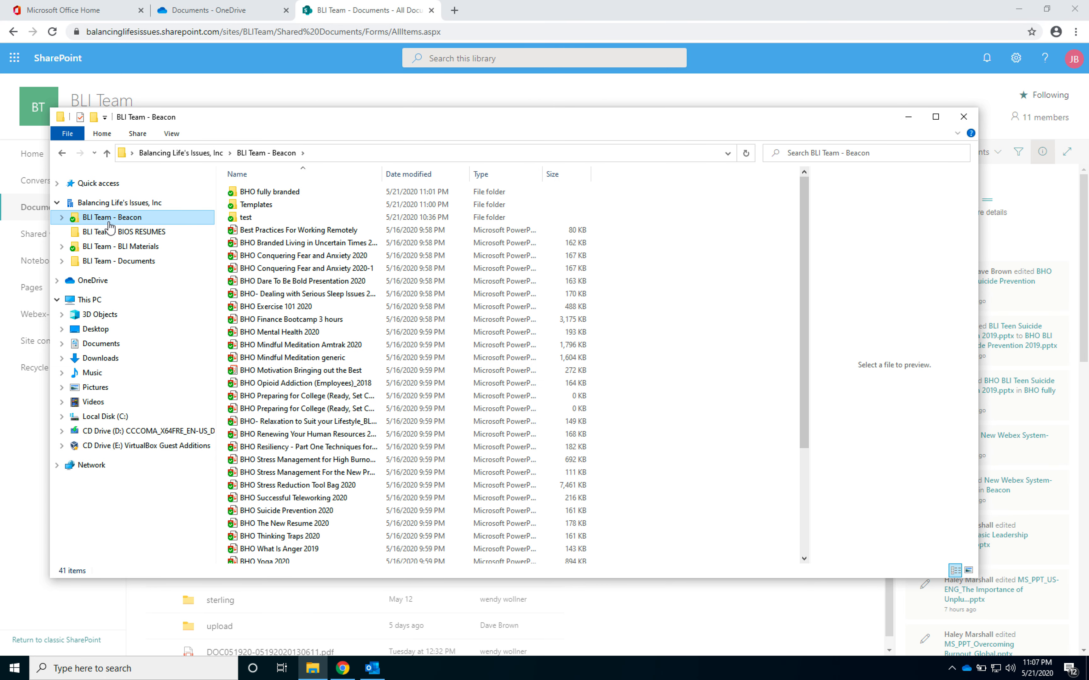
left_click(249, 217)
right_click(291, 229)
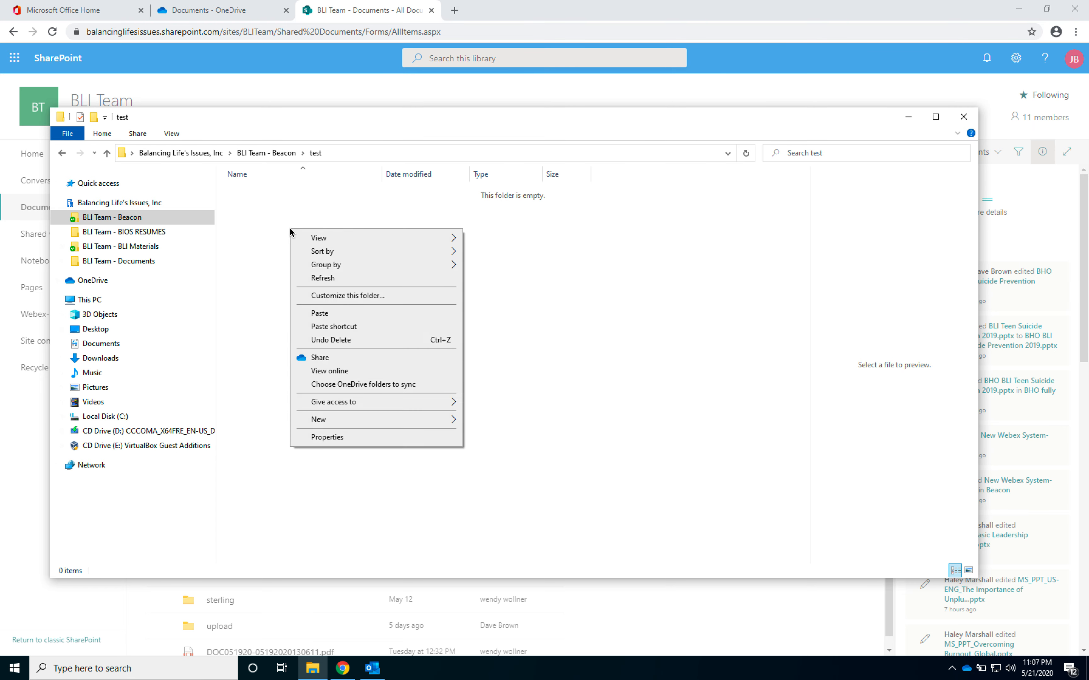
left_click(327, 314)
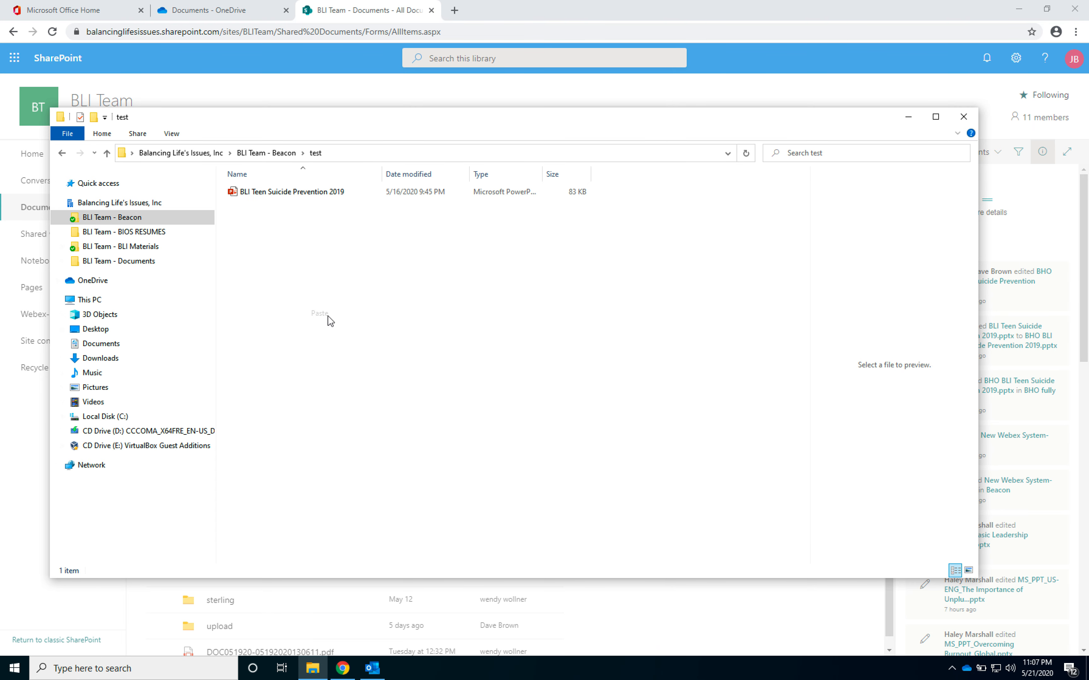
Rename the copied presentation as BHO BLI Teen Suicide Prevention 2019
left_click(260, 197)
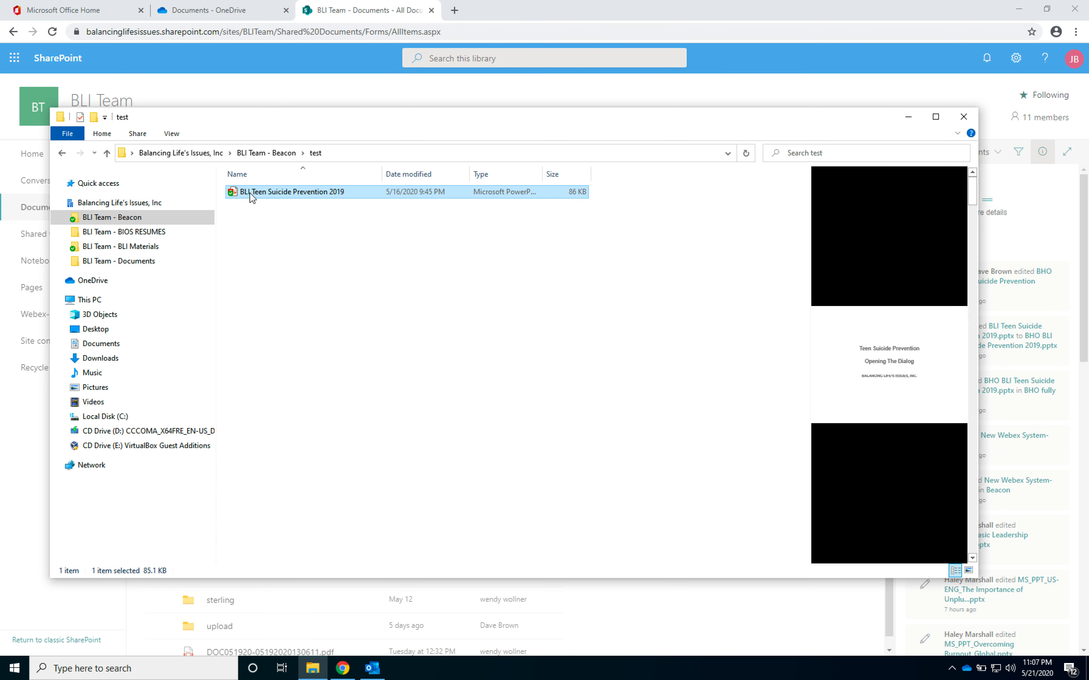
left_click(243, 194)
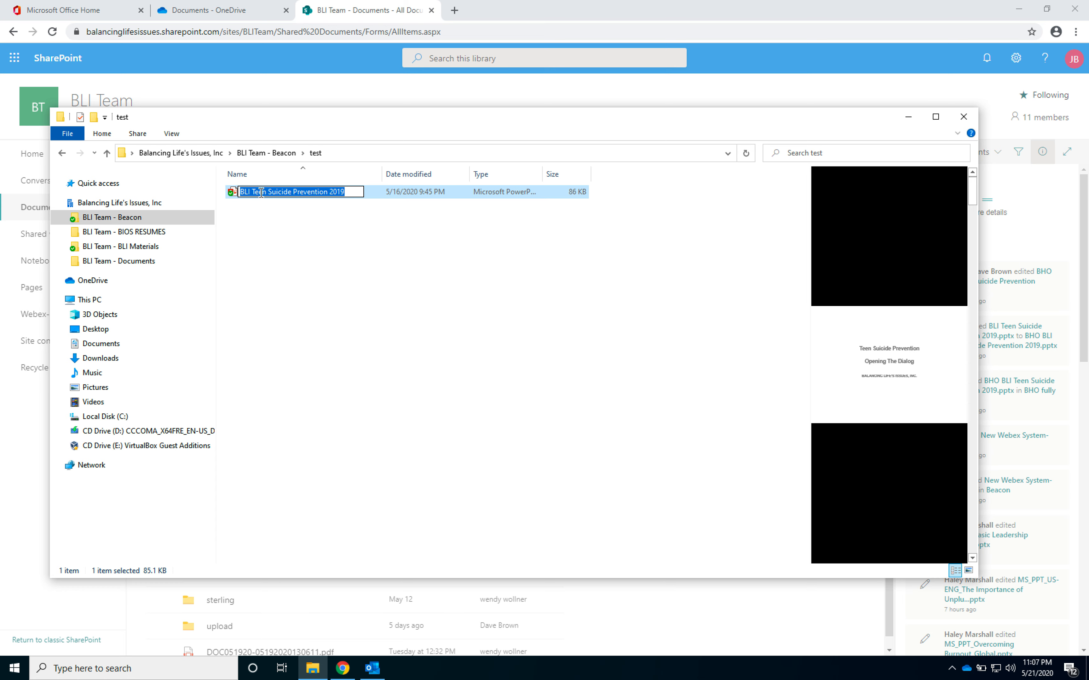
left_click(243, 192)
type("BHO")
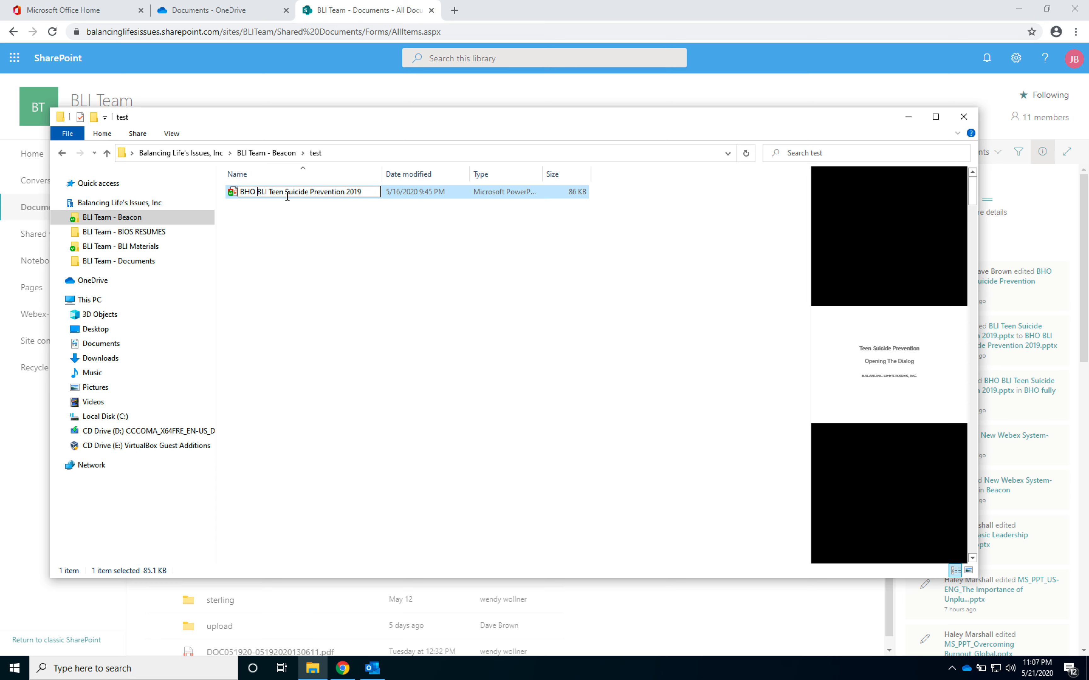
key("Return")
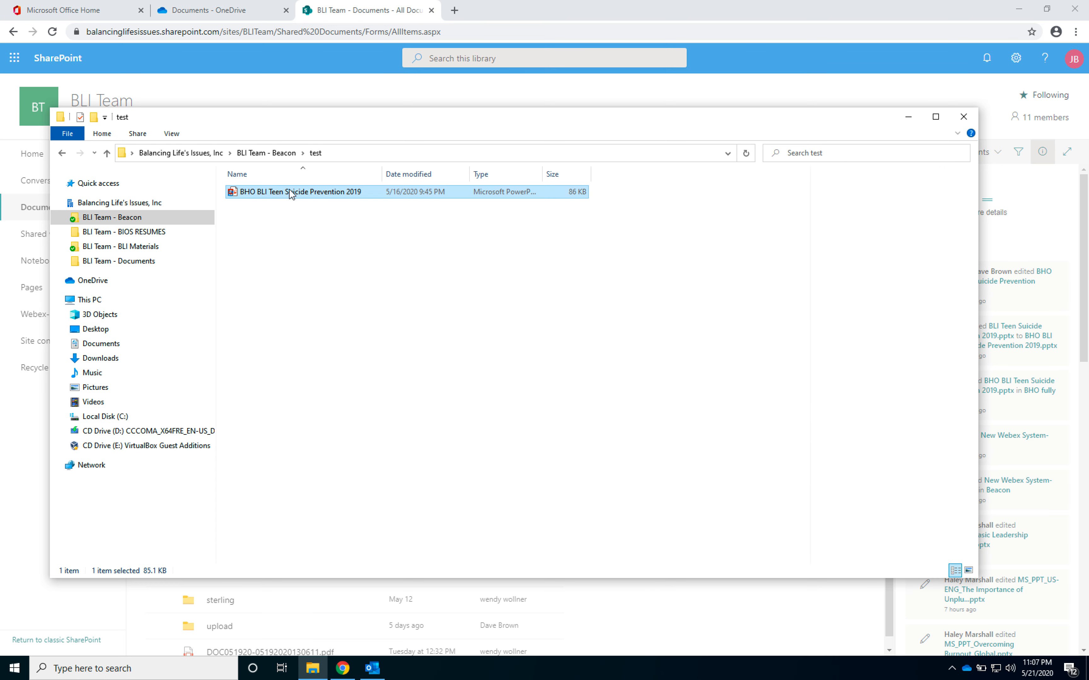
Open the BHO BLI Teen Suicide Prevention 2019 presentation in PowerPoint and dismiss the automatic saving notice
left_click(263, 195)
left_click(263, 195)
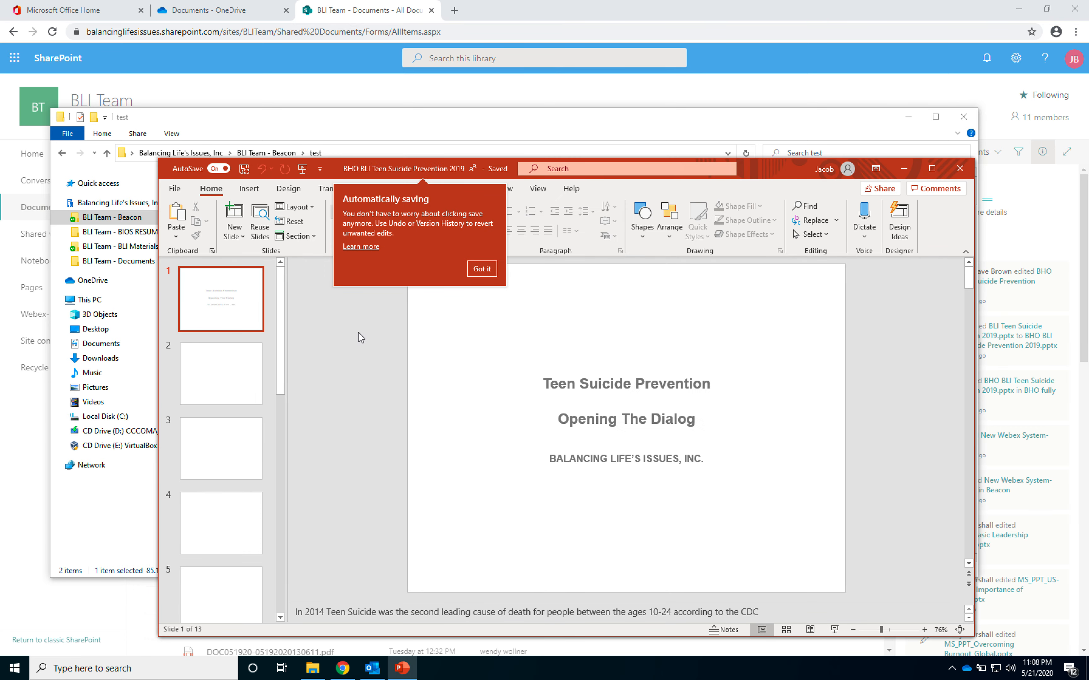
left_click(481, 269)
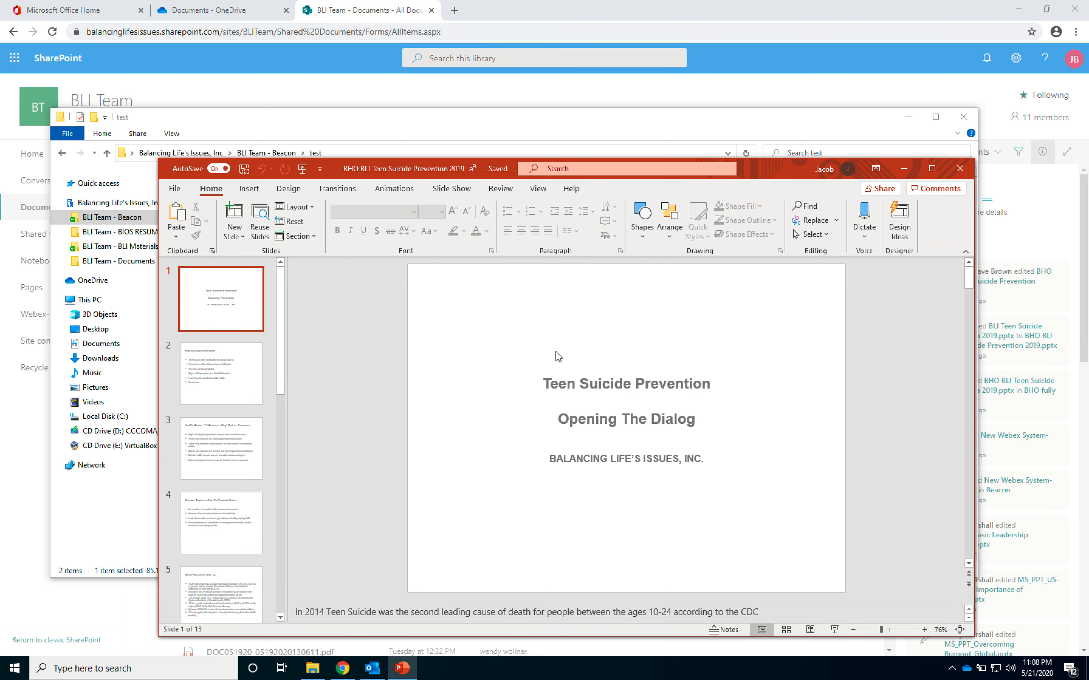
Insert "Becaon Health Options" as a new line above Teen Suicide Prevention in the slide 1 title and close the presentation
left_click(541, 383)
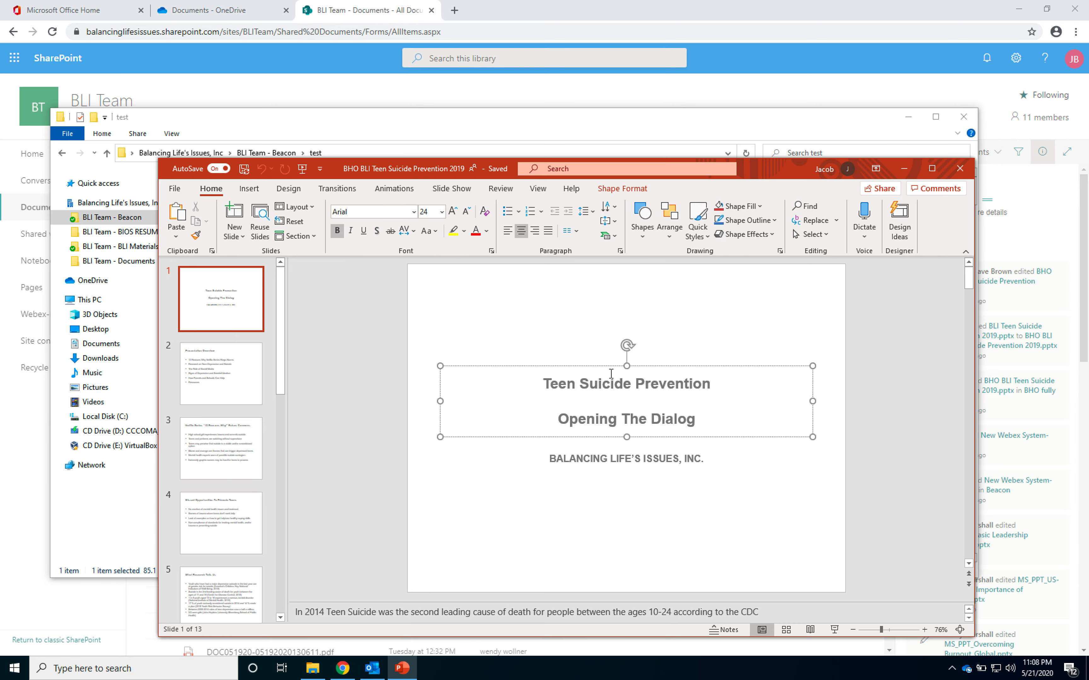
type("Bec")
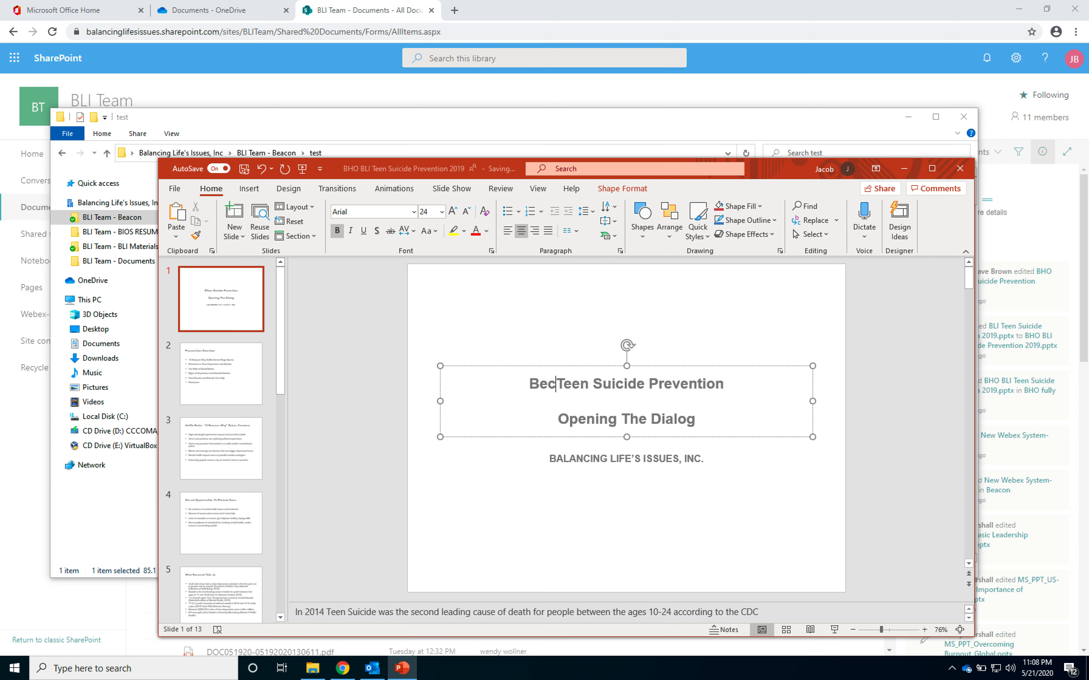
type("aon He")
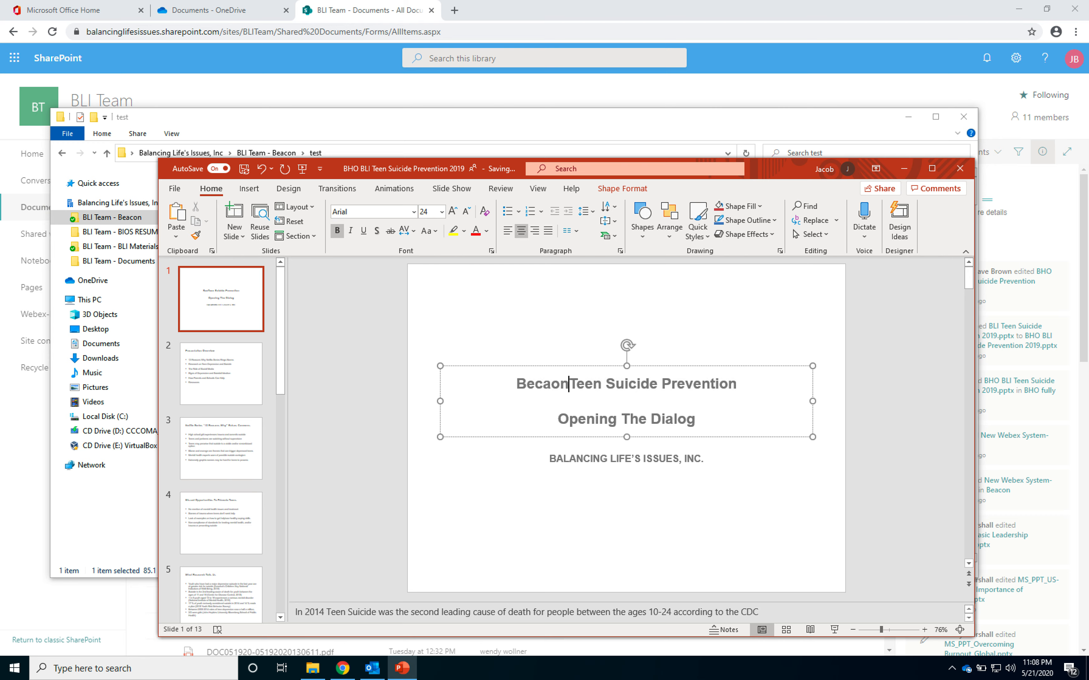
type("alth")
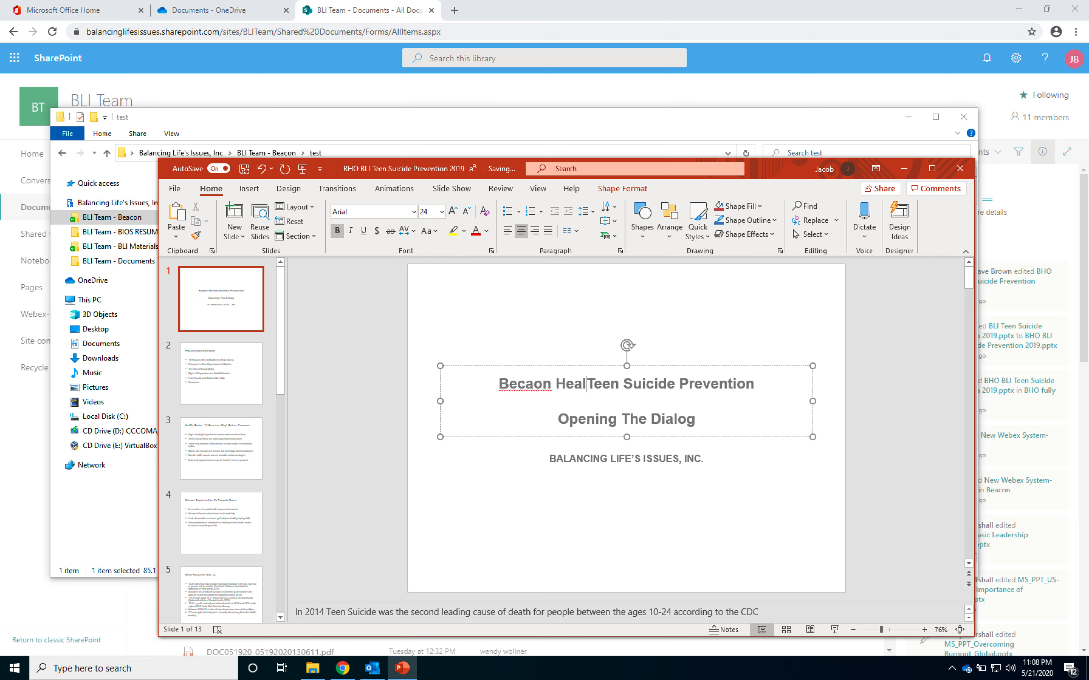
type(" Option")
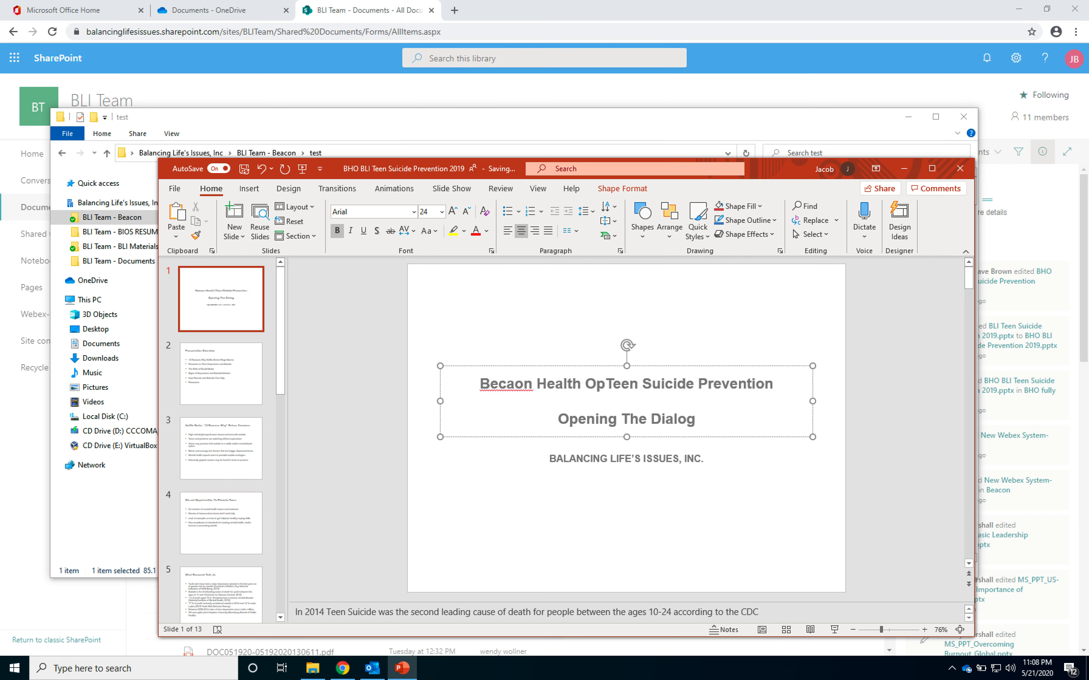
type("s")
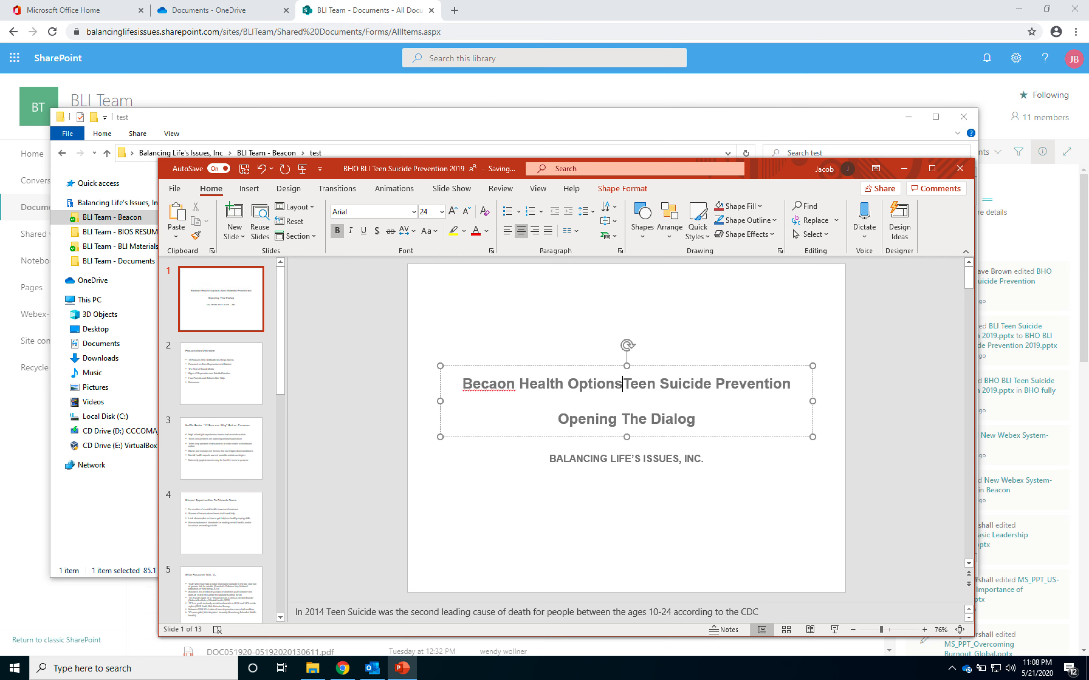
key("Return")
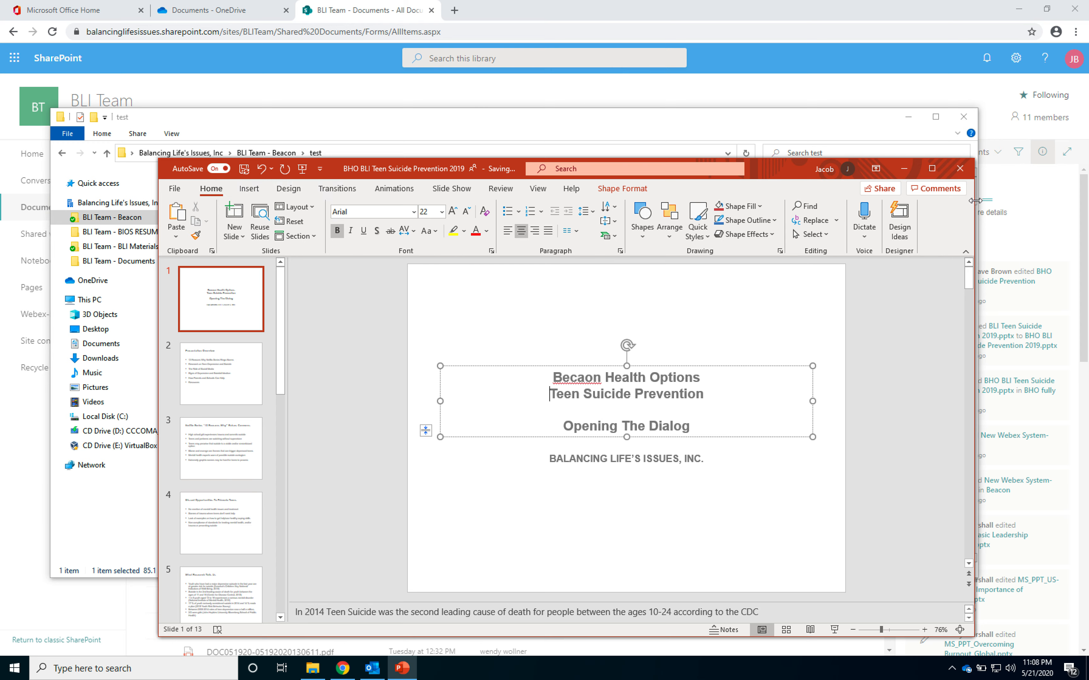
left_click(961, 170)
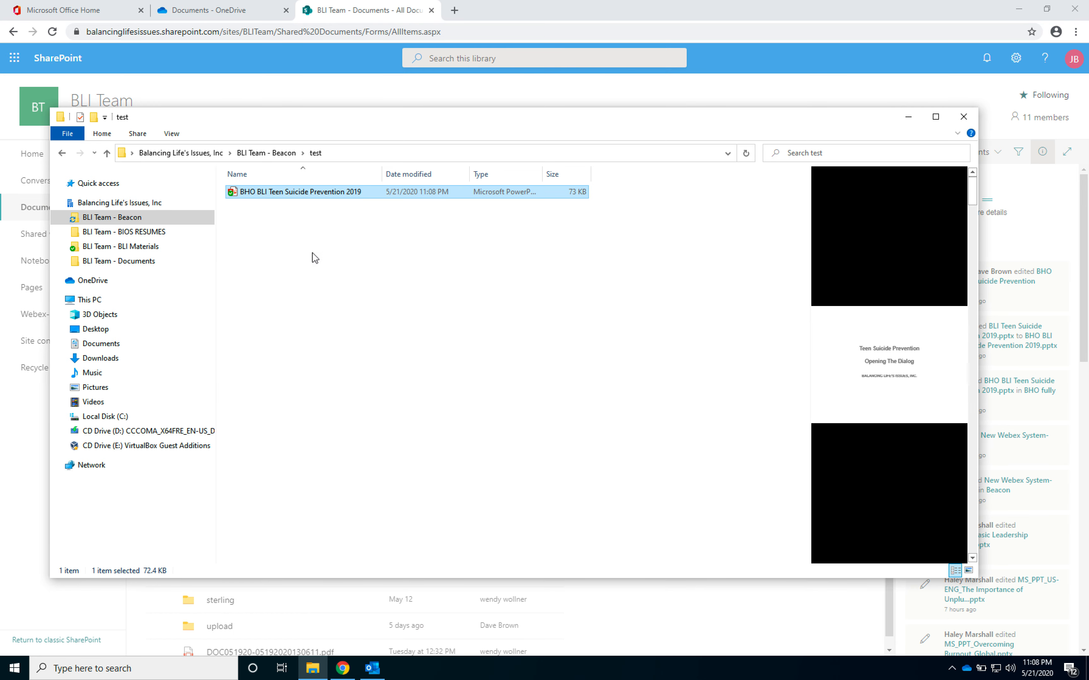
Reopen the test folder in BLI Team - Beacon and preview the BHO BLI Teen Suicide Prevention 2019 file
left_click(146, 233)
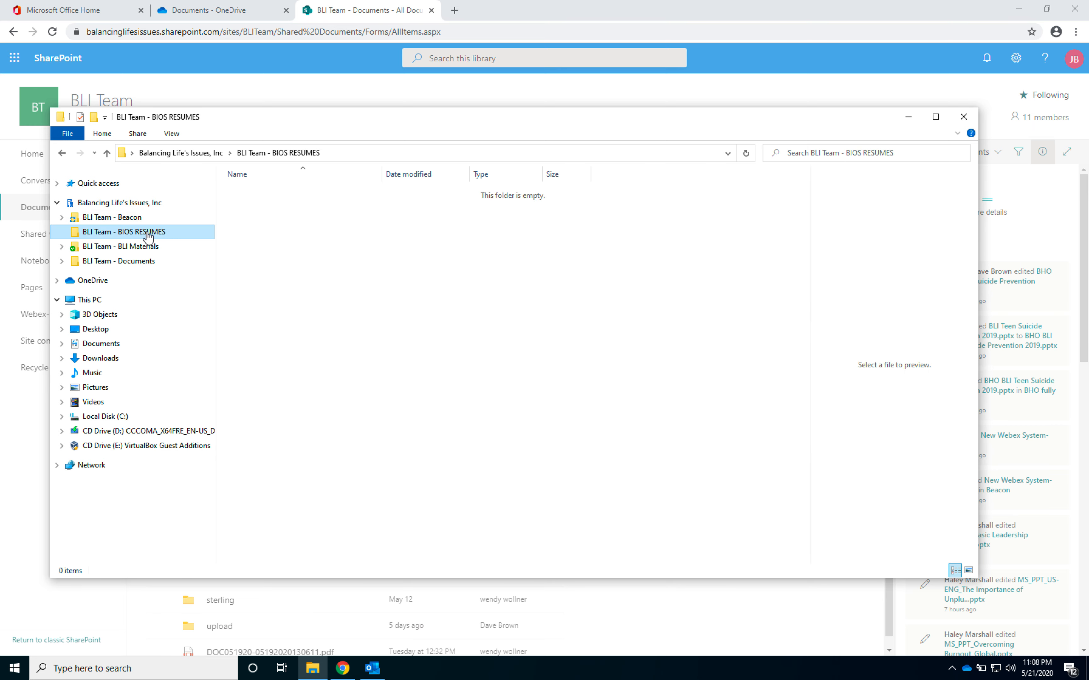
left_click(125, 219)
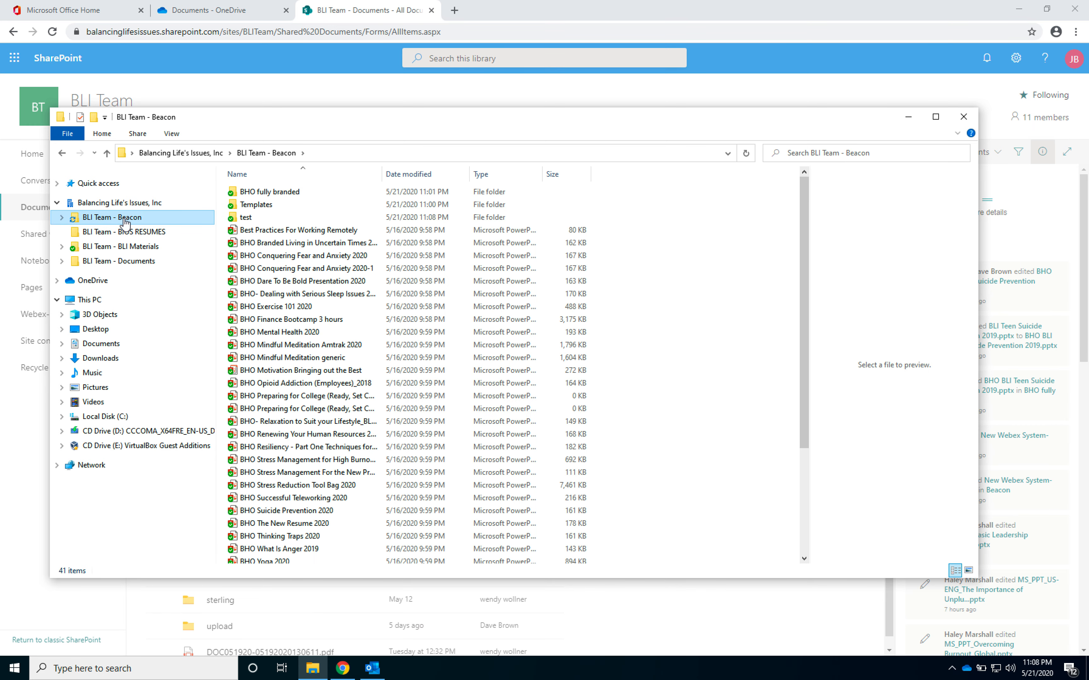
double_click(244, 217)
left_click(270, 193)
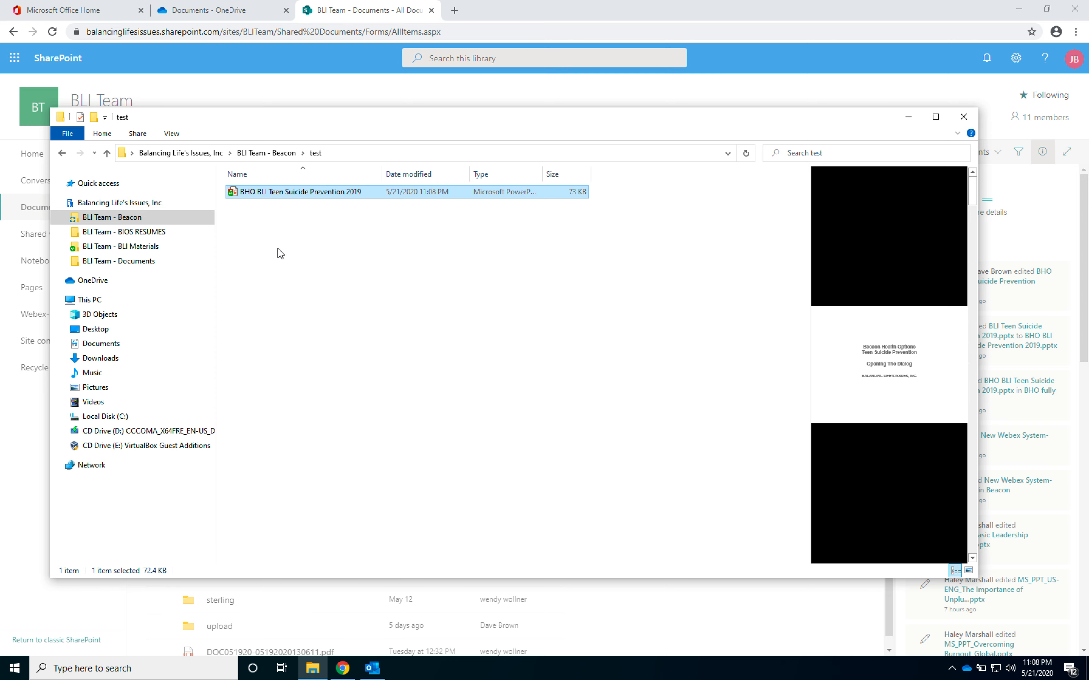
Switch to Outlook and create a new email to the recipient's Yahoo address with the subject "new powerpoint"
left_click(377, 674)
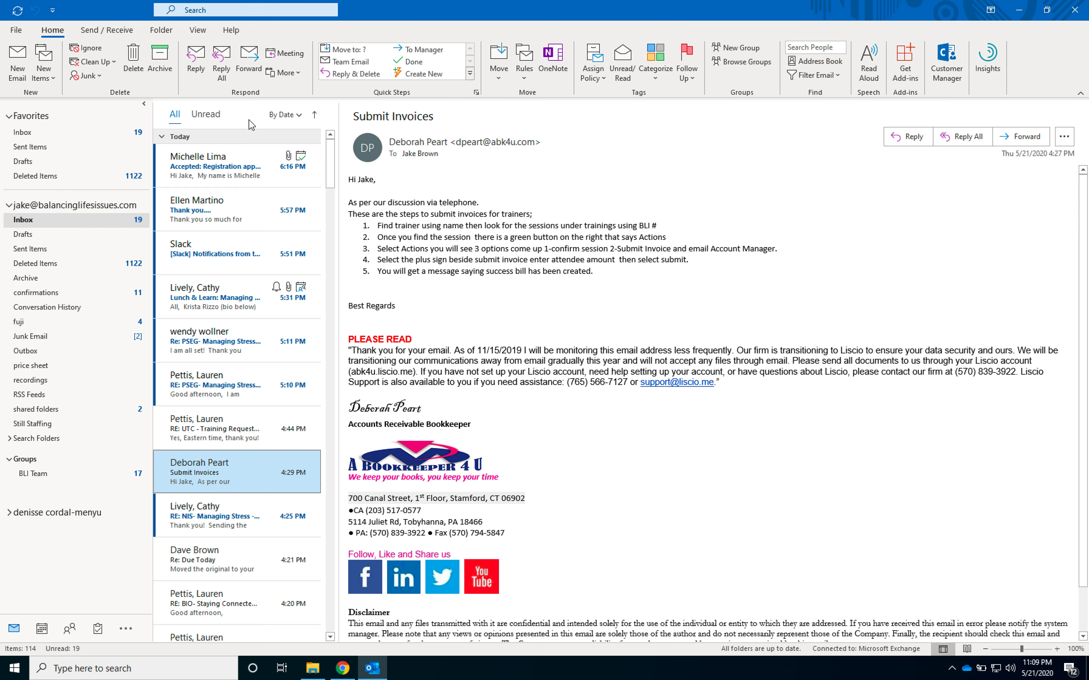
left_click(19, 53)
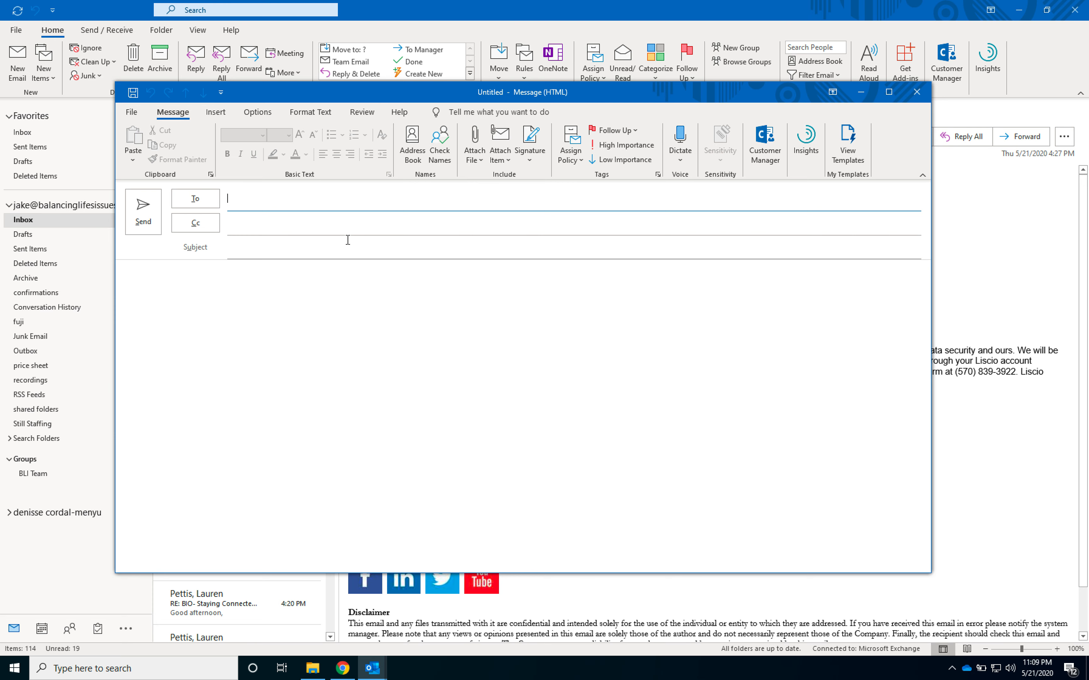
type("br")
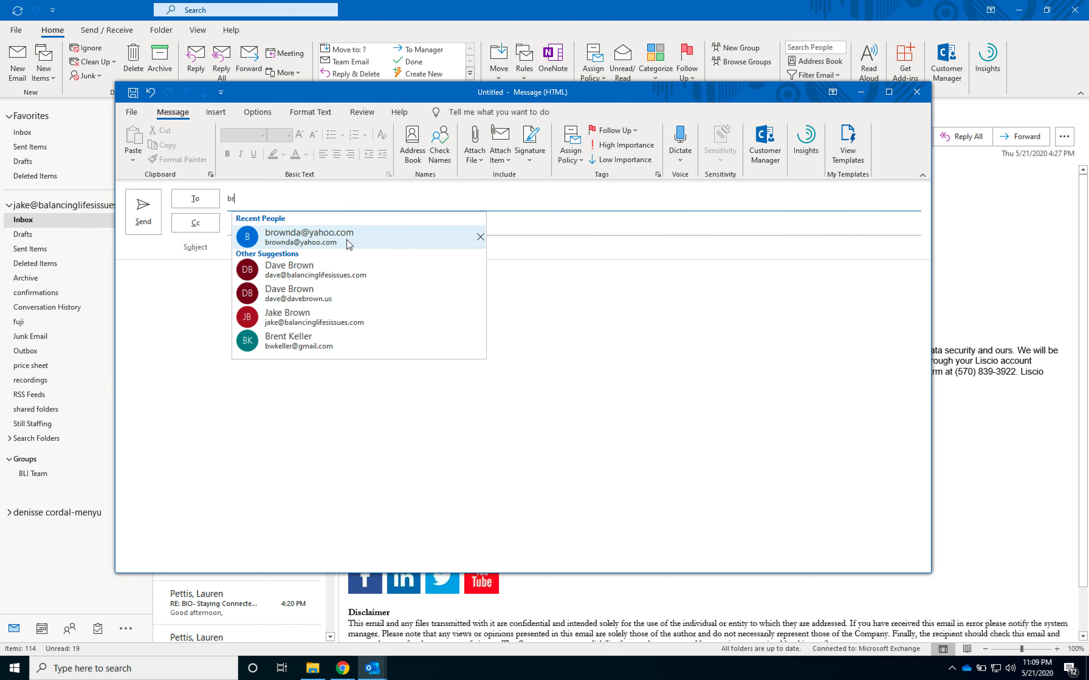
left_click(345, 240)
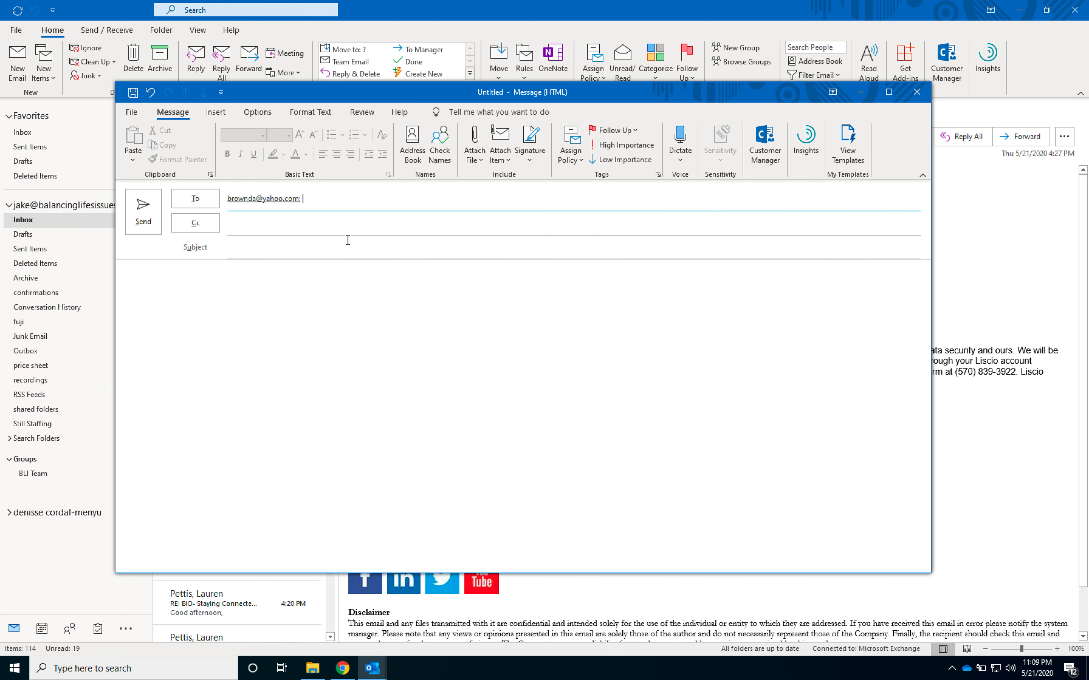
left_click(296, 250)
type("new p")
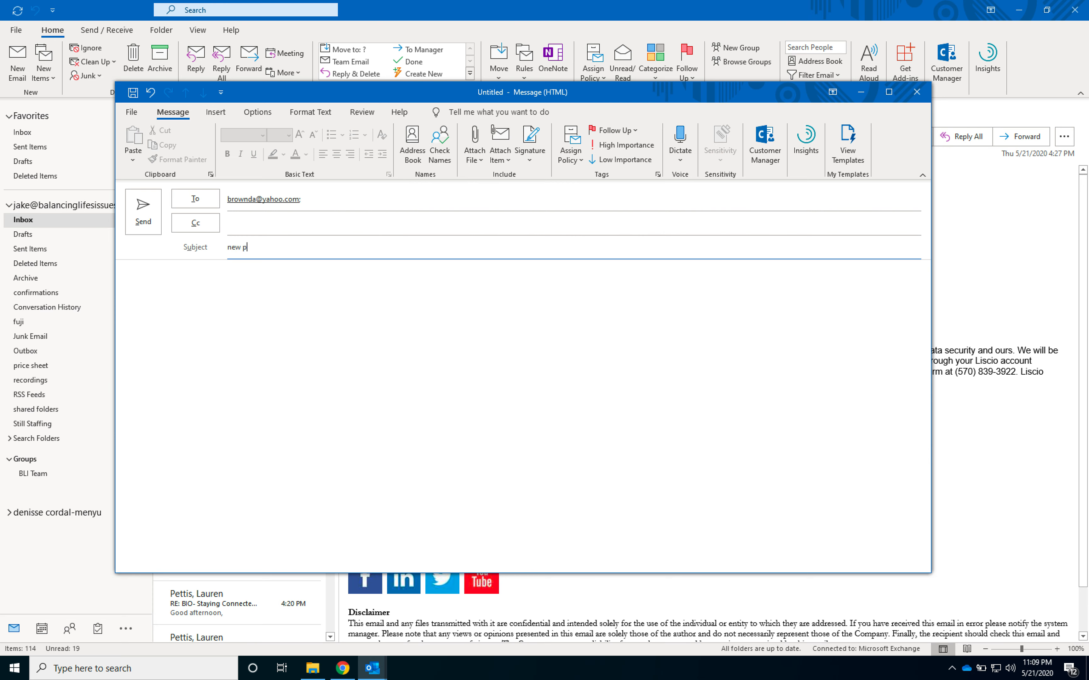
type("owerpoint")
Attach BHO BLI Teen Suicide Prevention 2019.pptx to the email from the test folder under Beacon on the SharePoint site
left_click(478, 157)
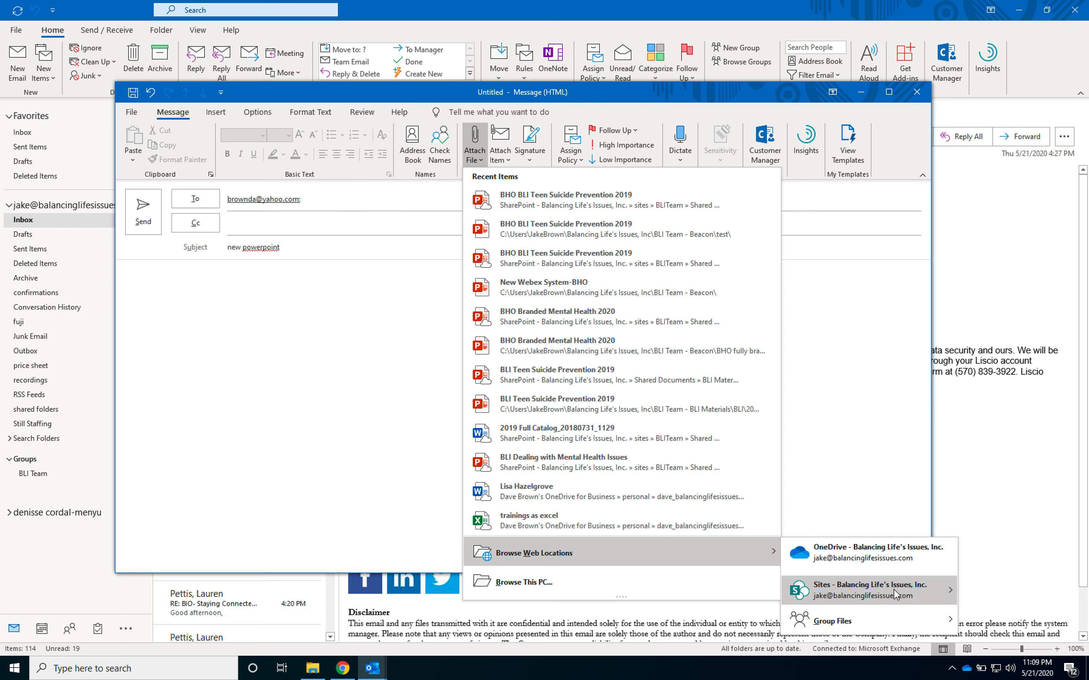
mouse_move(862, 597)
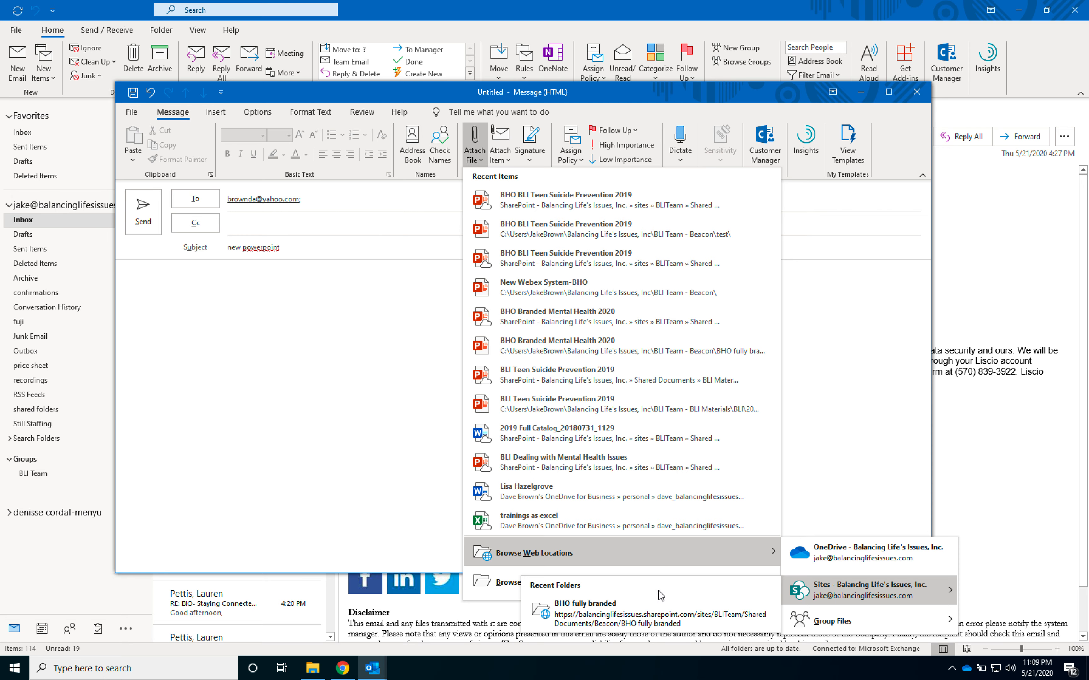
left_click(588, 609)
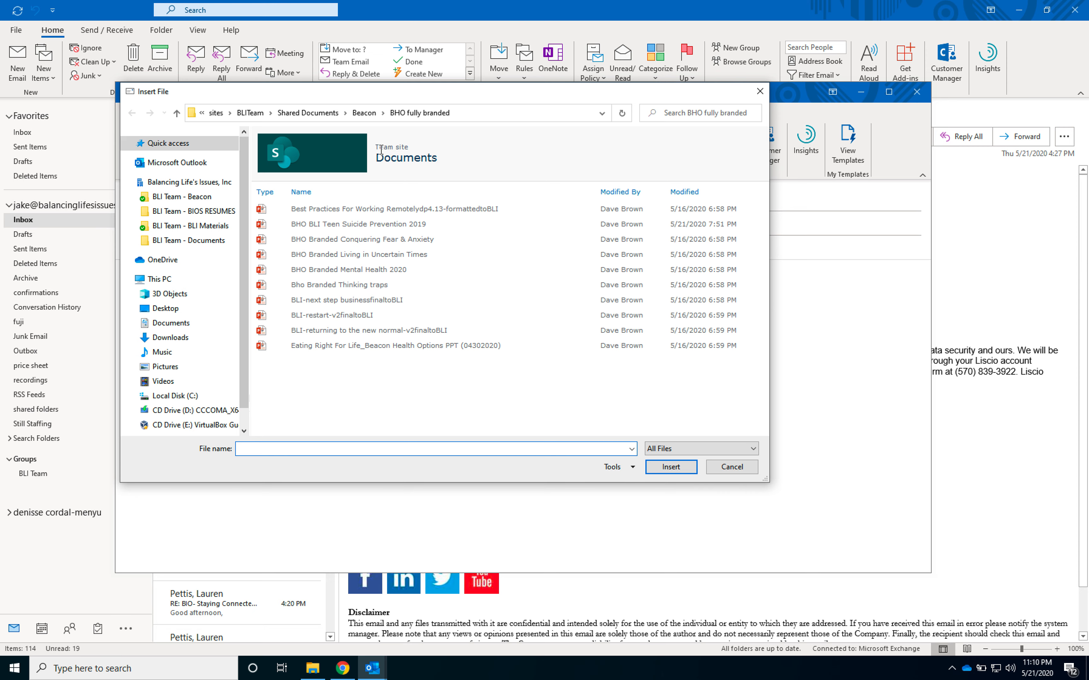
left_click(364, 113)
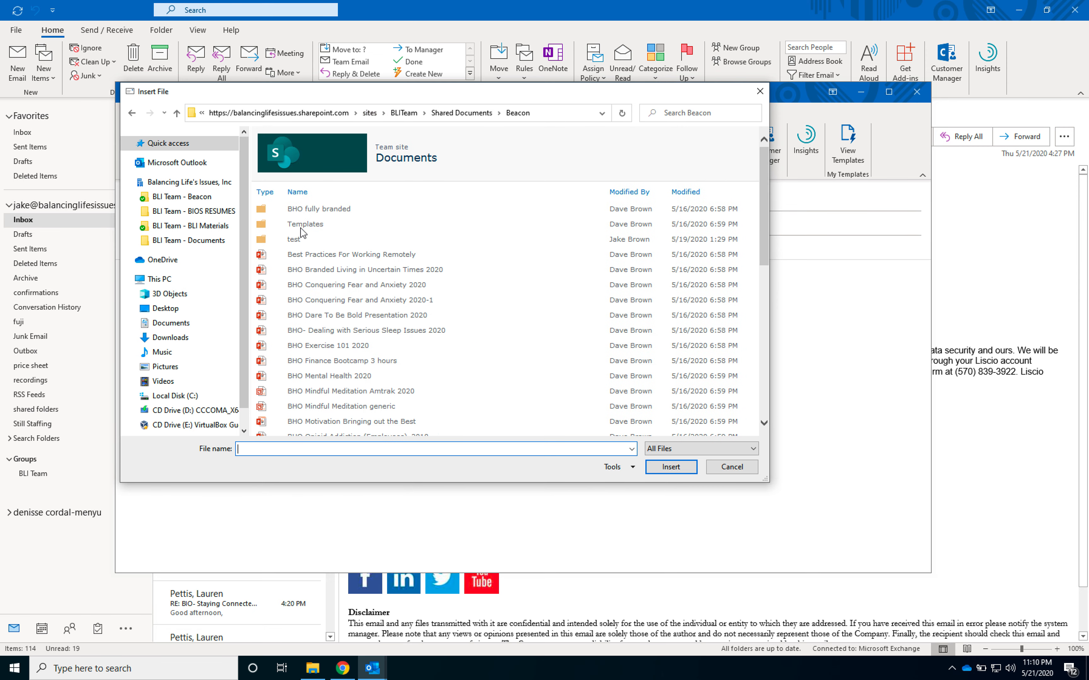
left_click(294, 242)
double_click(295, 242)
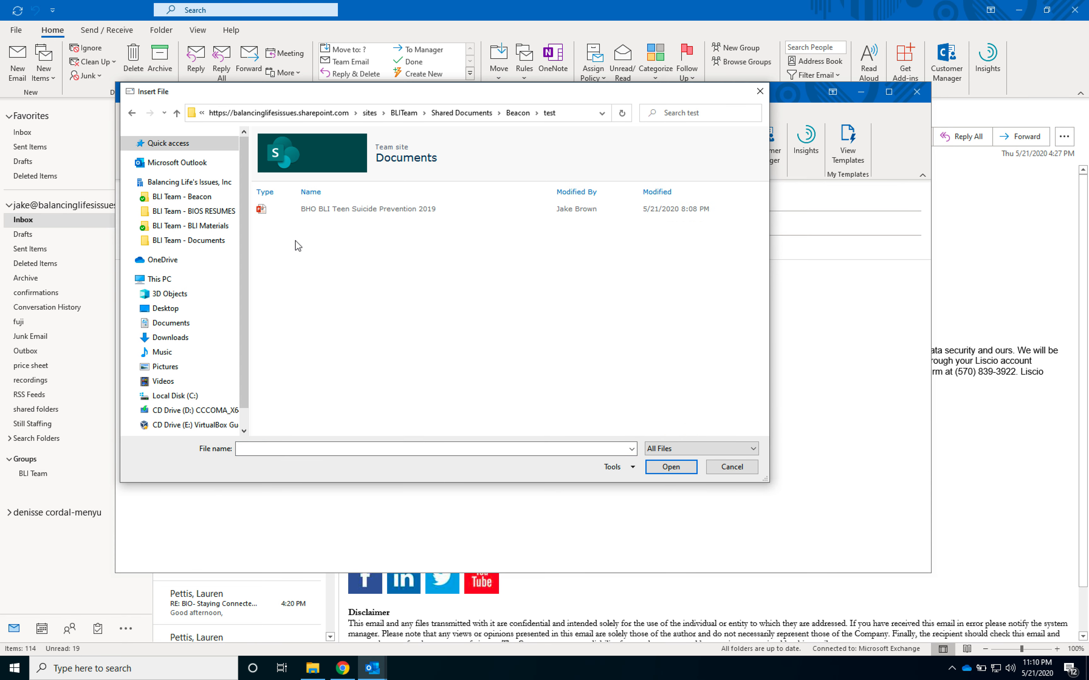
left_click(317, 210)
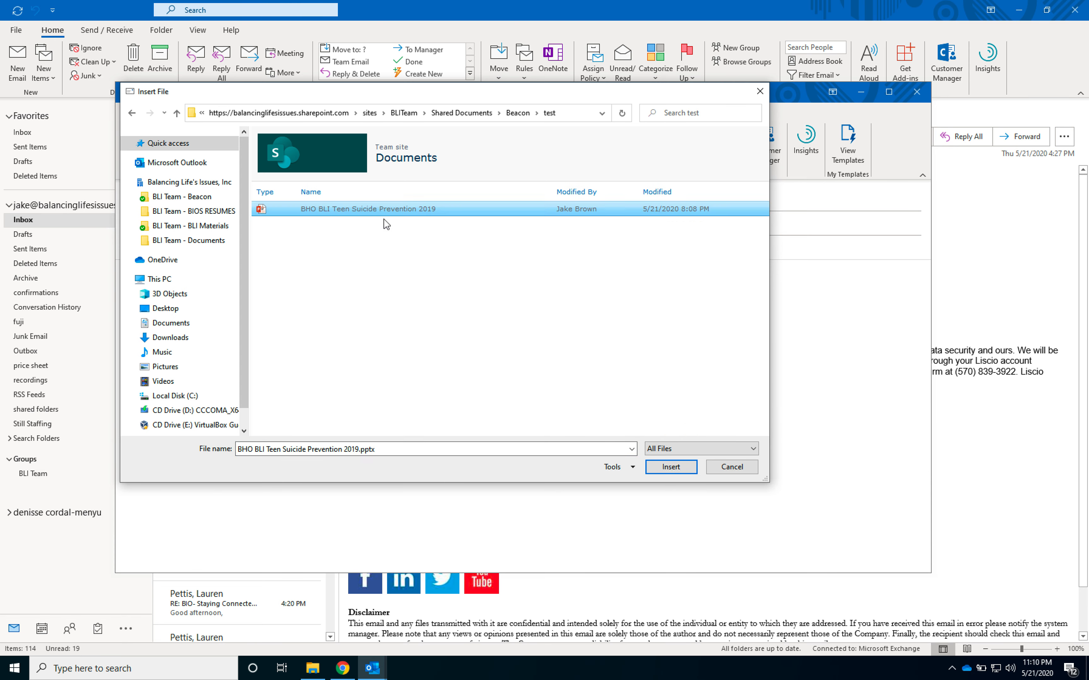
left_click(671, 468)
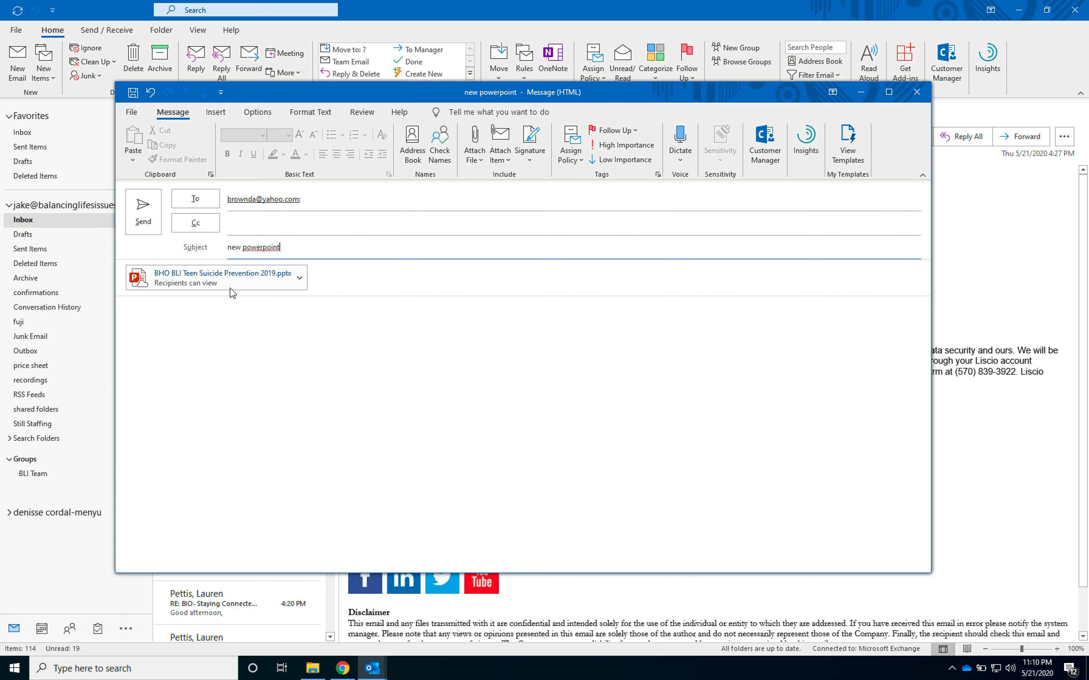
Change the attachment's permission to Recipients Can Edit and send the email
left_click(301, 280)
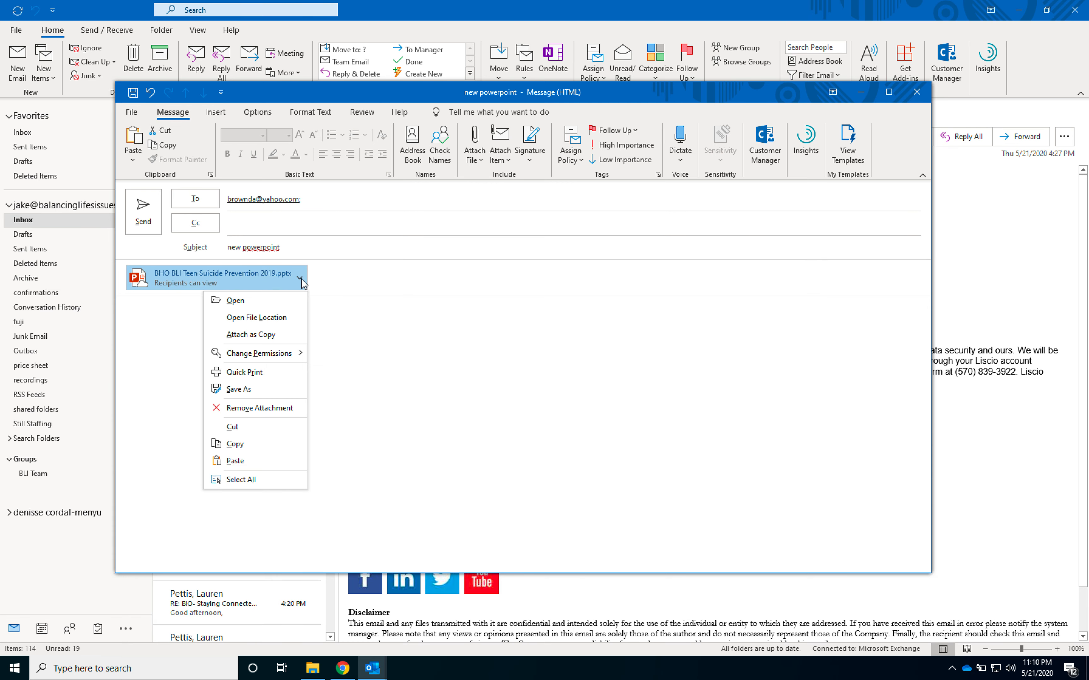
mouse_move(286, 356)
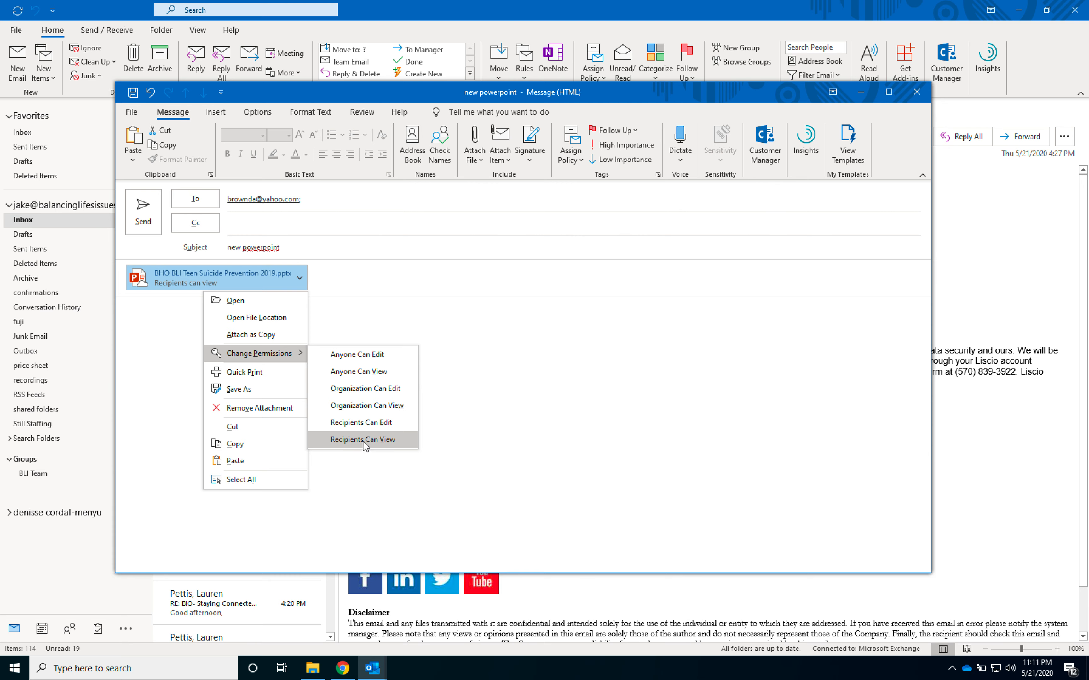
left_click(361, 422)
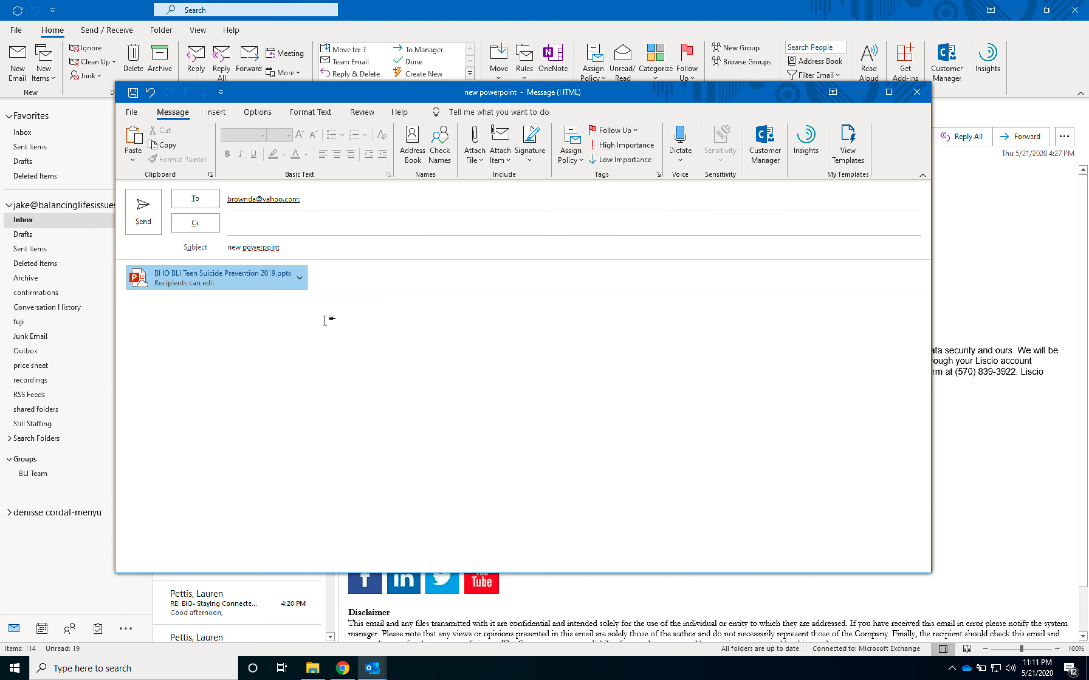
left_click(143, 210)
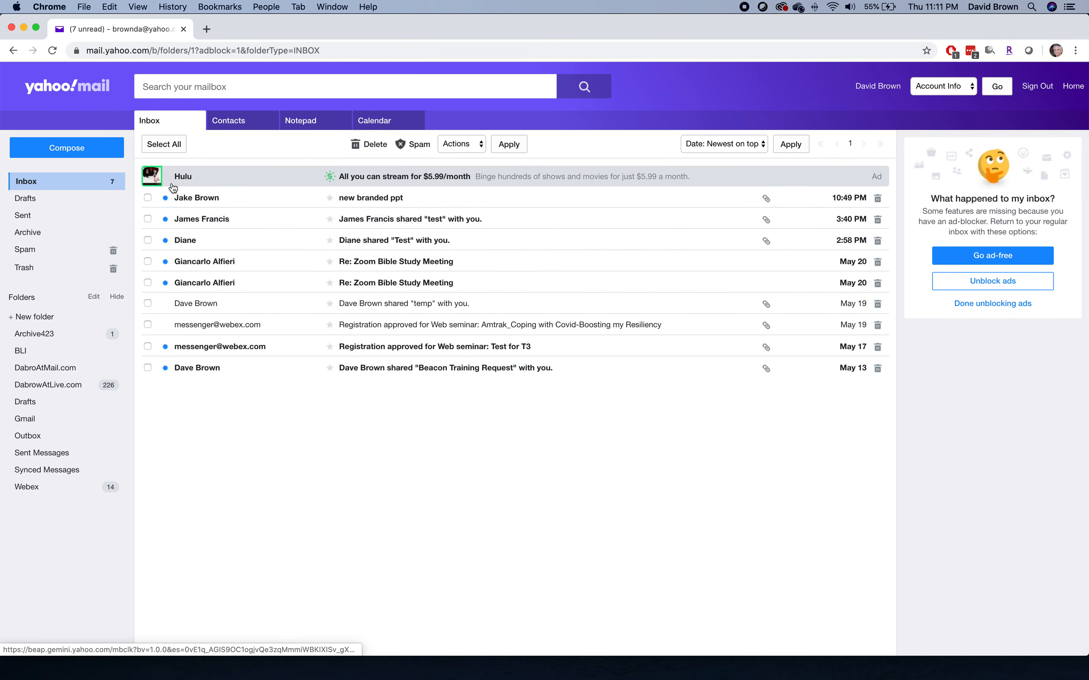
Refresh the Yahoo Mail inbox, open the "new powerpoint" message and open its shared presentation link
left_click(25, 199)
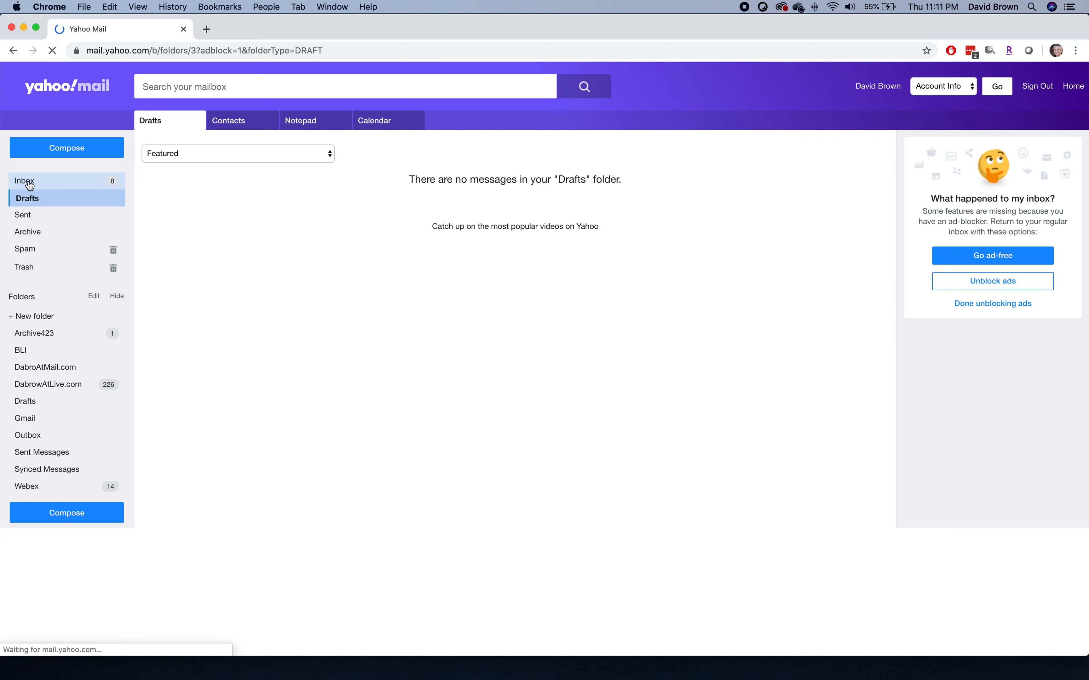
left_click(29, 185)
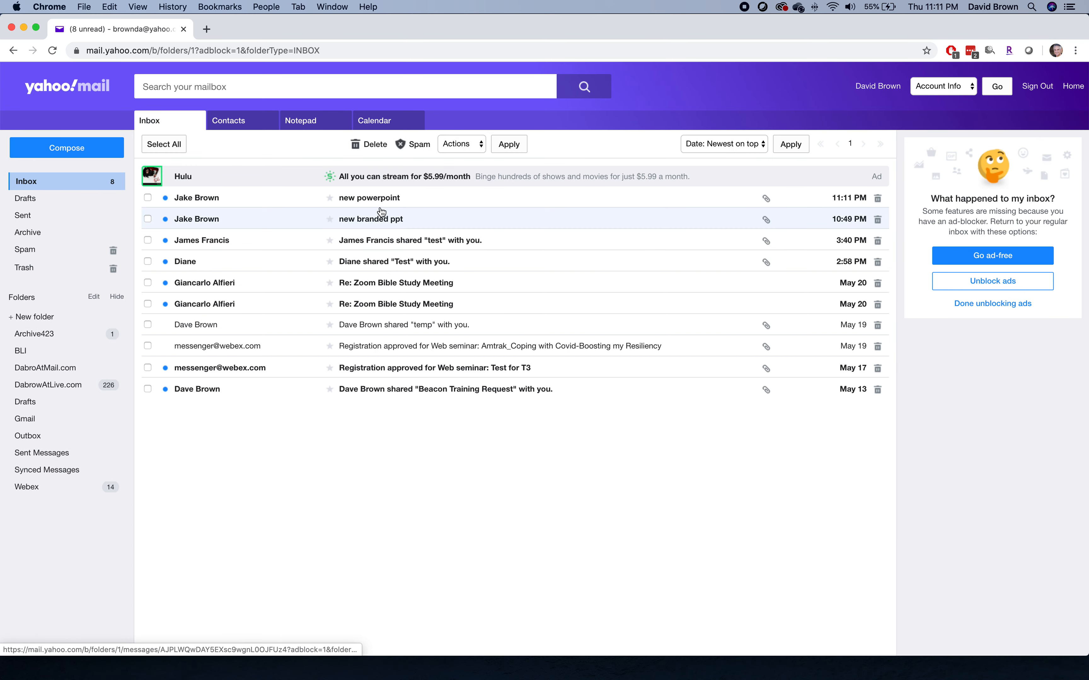
left_click(201, 202)
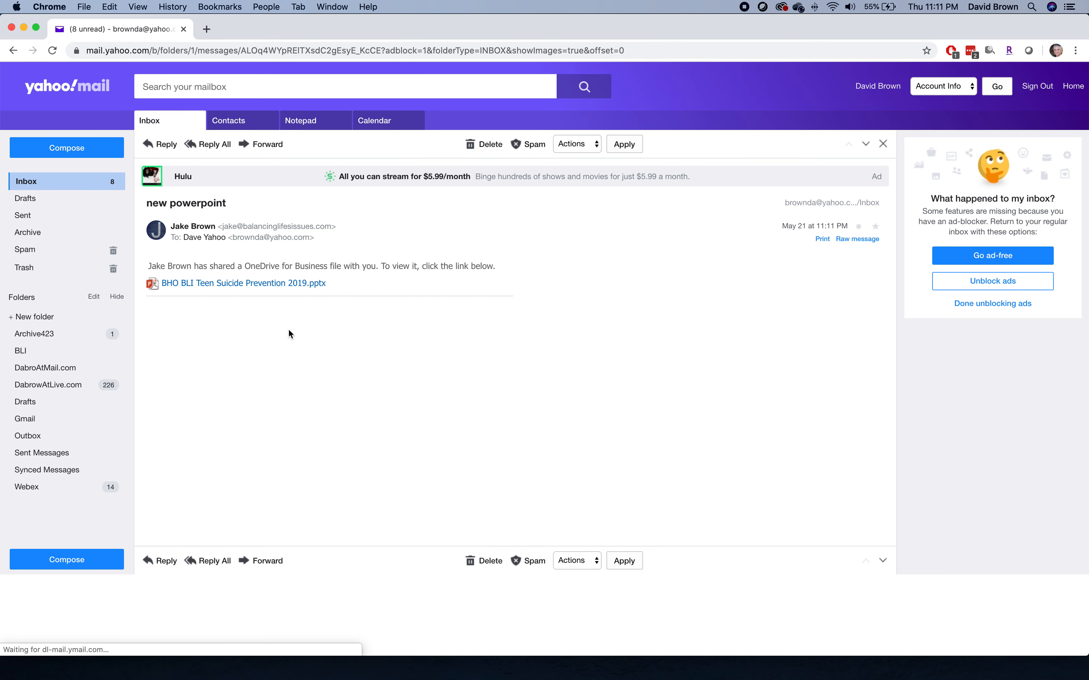
left_click(249, 283)
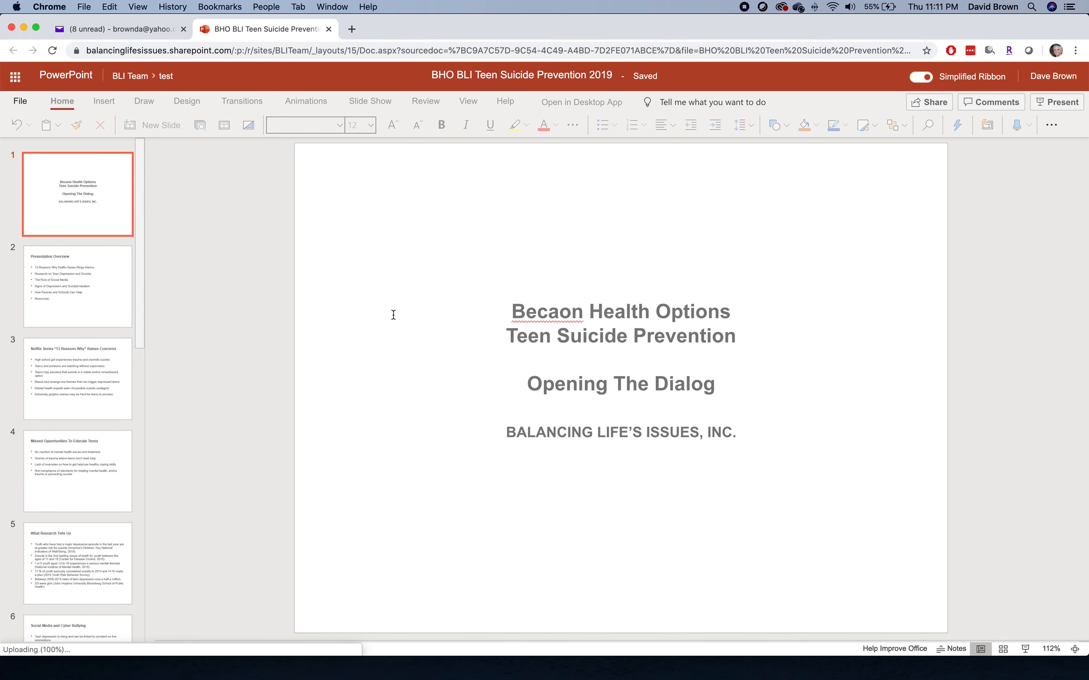
Correct the first word of the slide 1 title to "Beacon" in the online presentation, deselect the title and switch back to Outlook
left_click(559, 312)
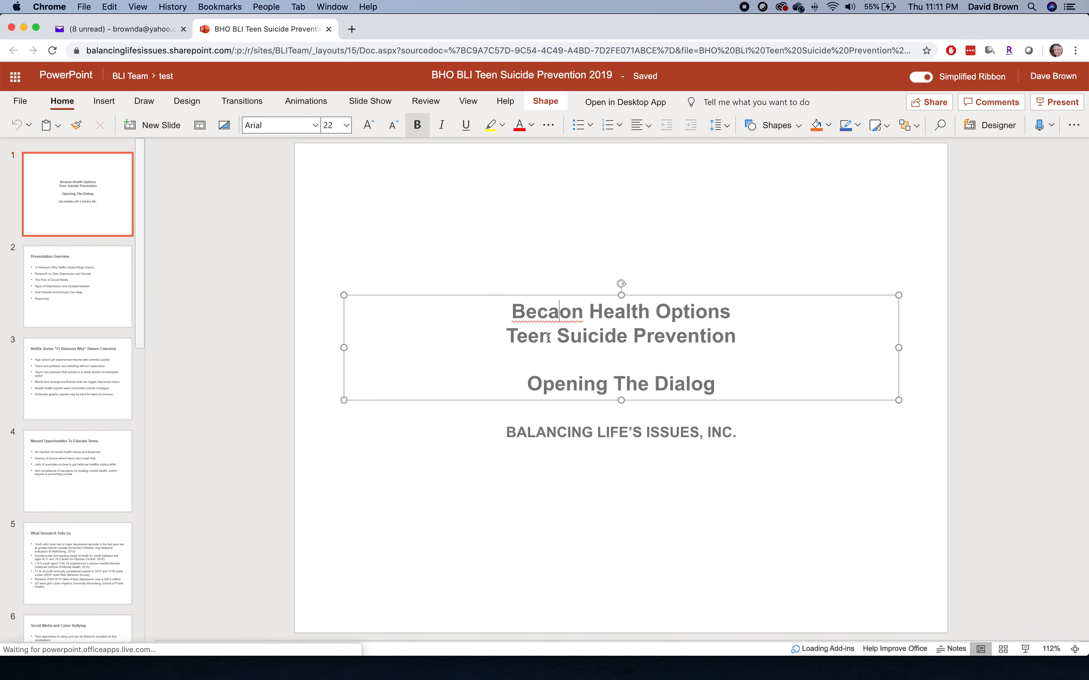
key("BackSpace")
key("BackSpace")
type("ac")
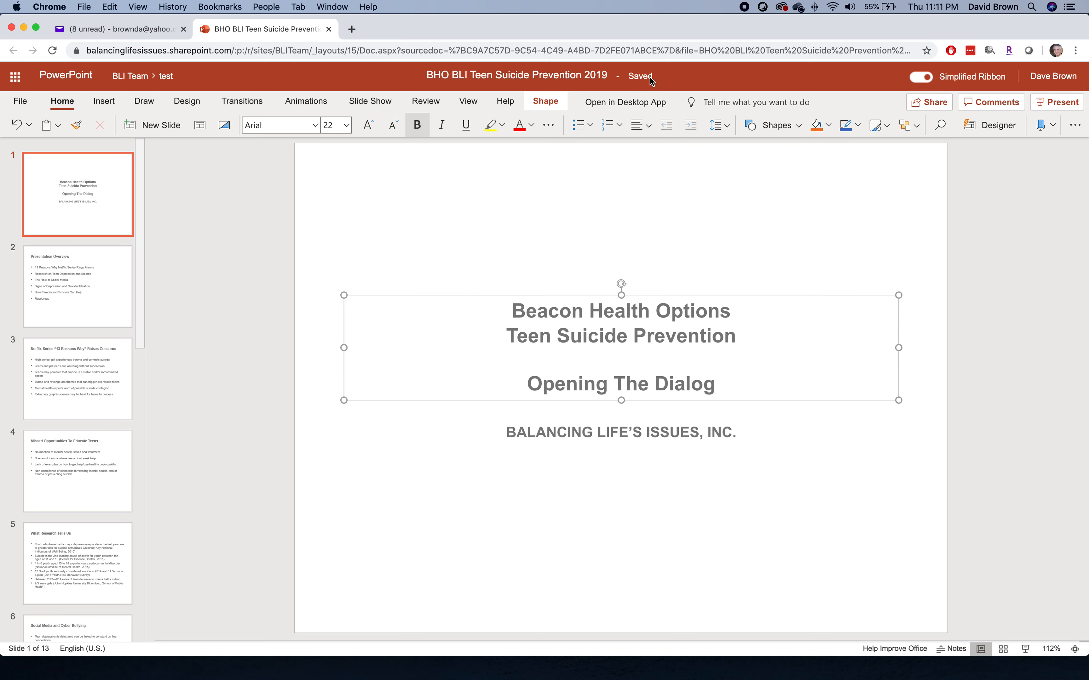
left_click(230, 318)
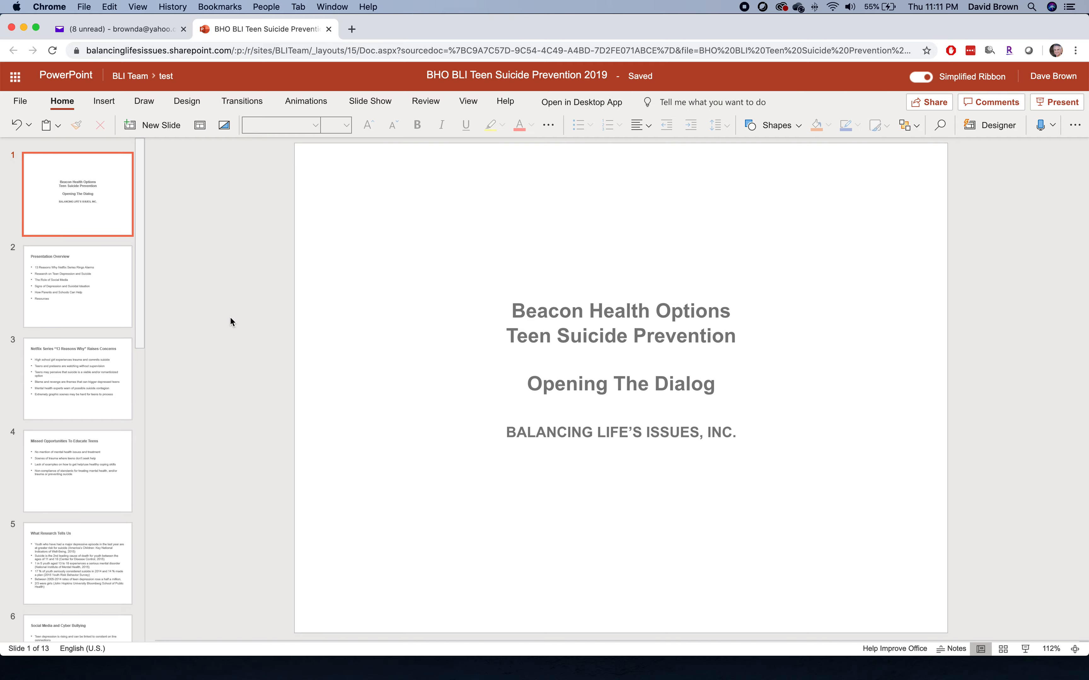
key("ctrl+Right")
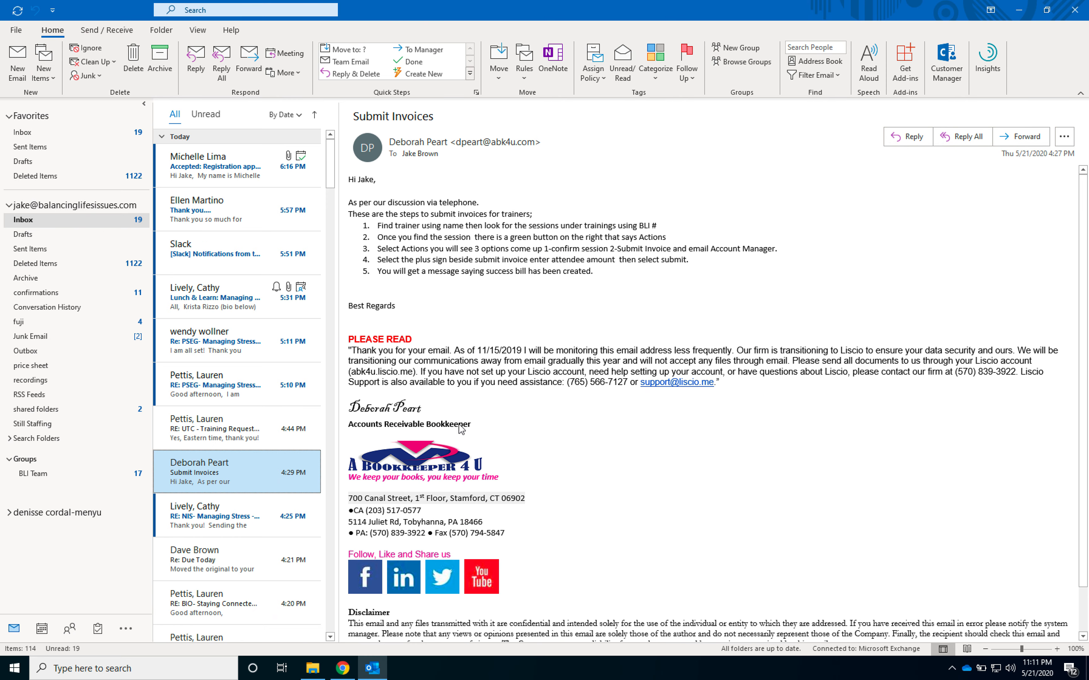
Switch to File Explorer, open BHO BLI Teen Suicide Prevention 2019 from the test folder in PowerPoint and dismiss the message
left_click(323, 669)
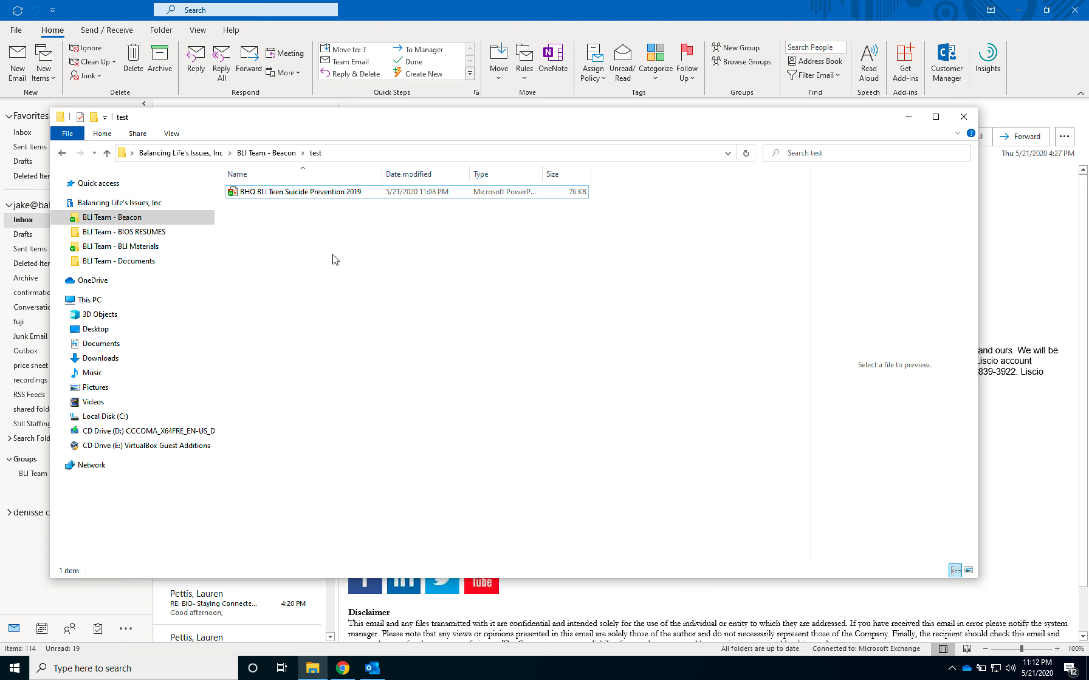
left_click(274, 192)
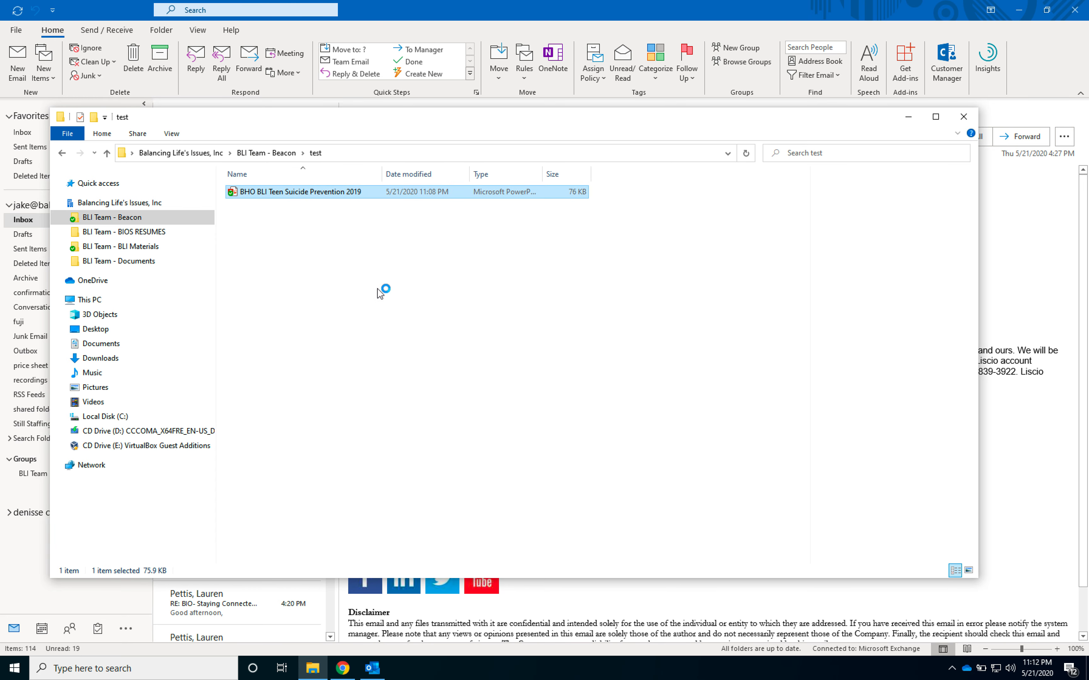
key("Return")
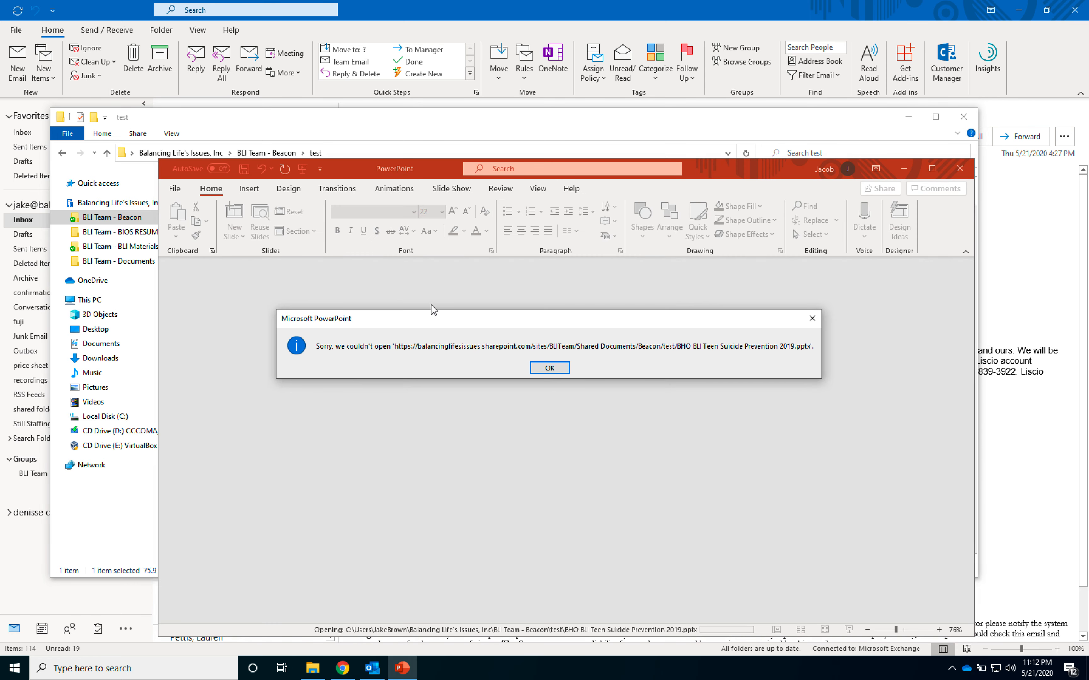
left_click(550, 368)
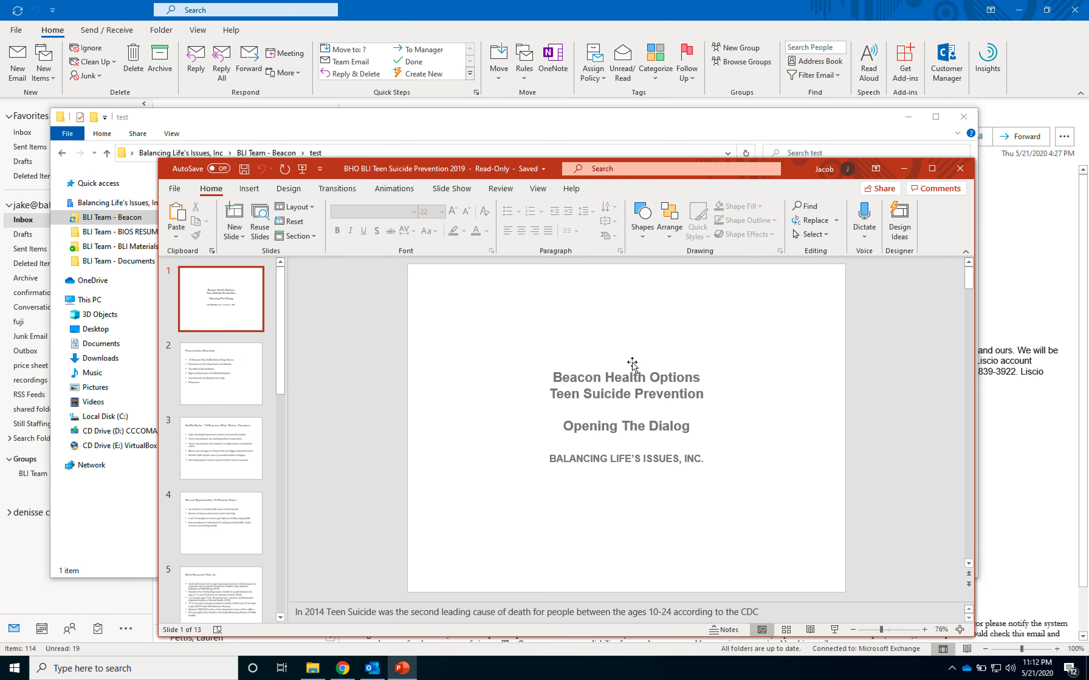
Check the corrected first word of the slide 1 title by highlighting it, and deselect the title
left_click(555, 378)
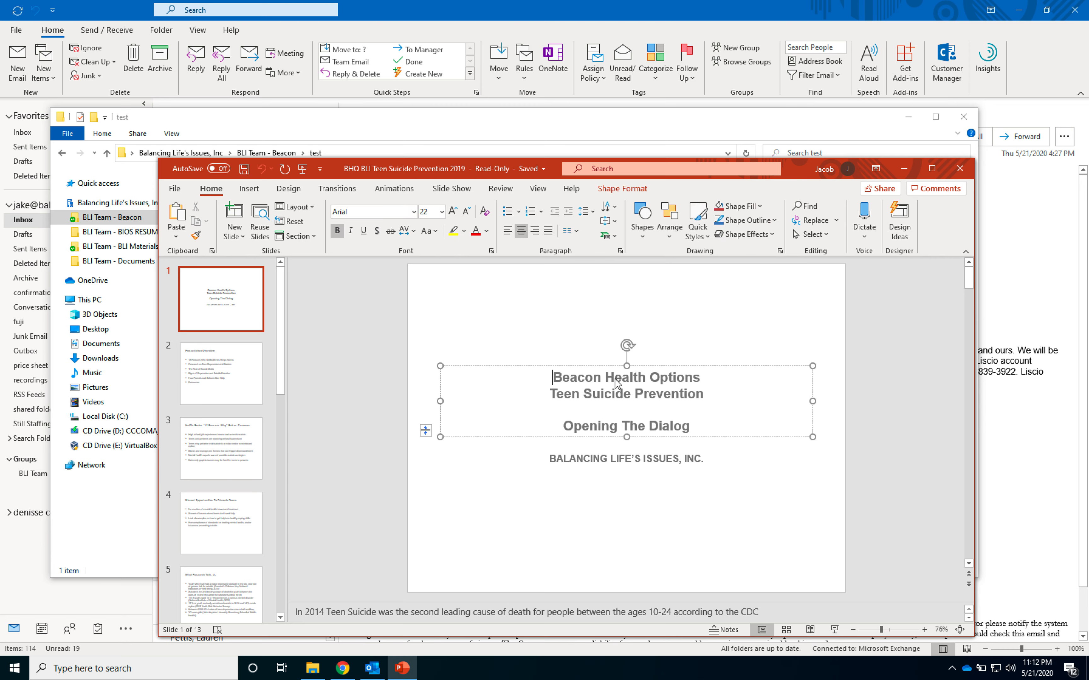
left_click(617, 383, "shift")
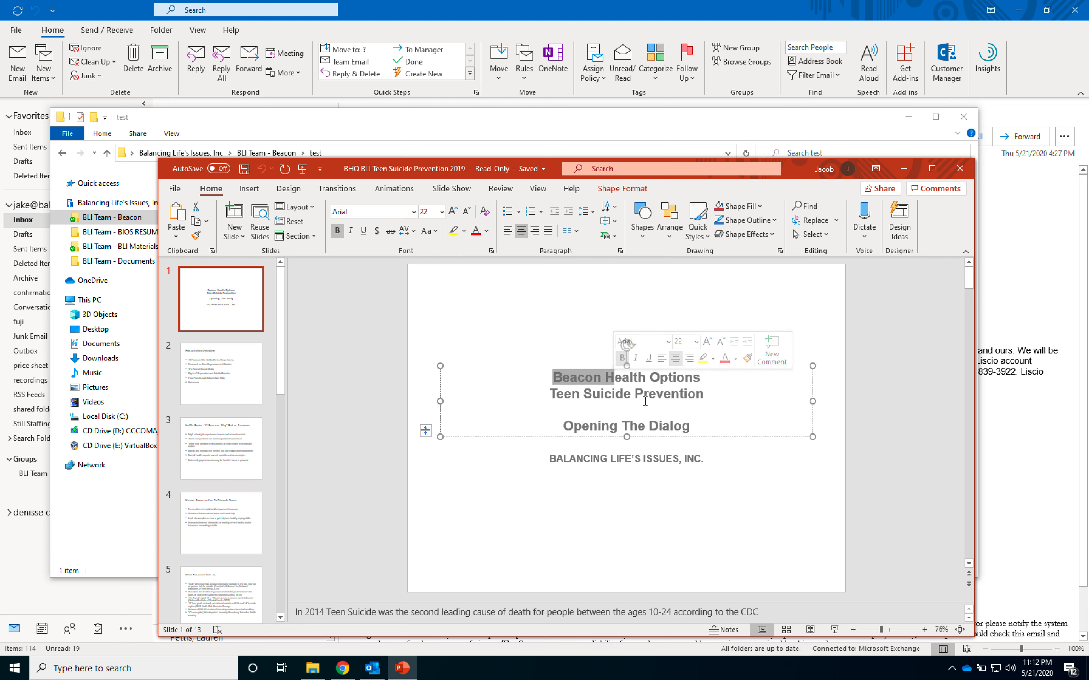
left_click(838, 406)
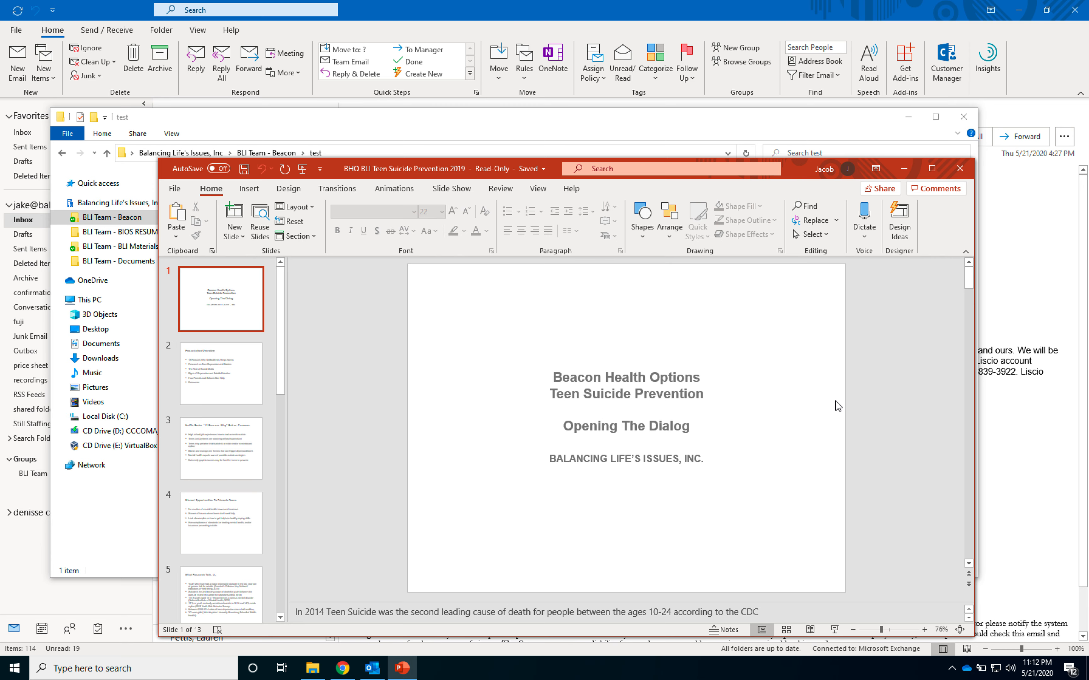